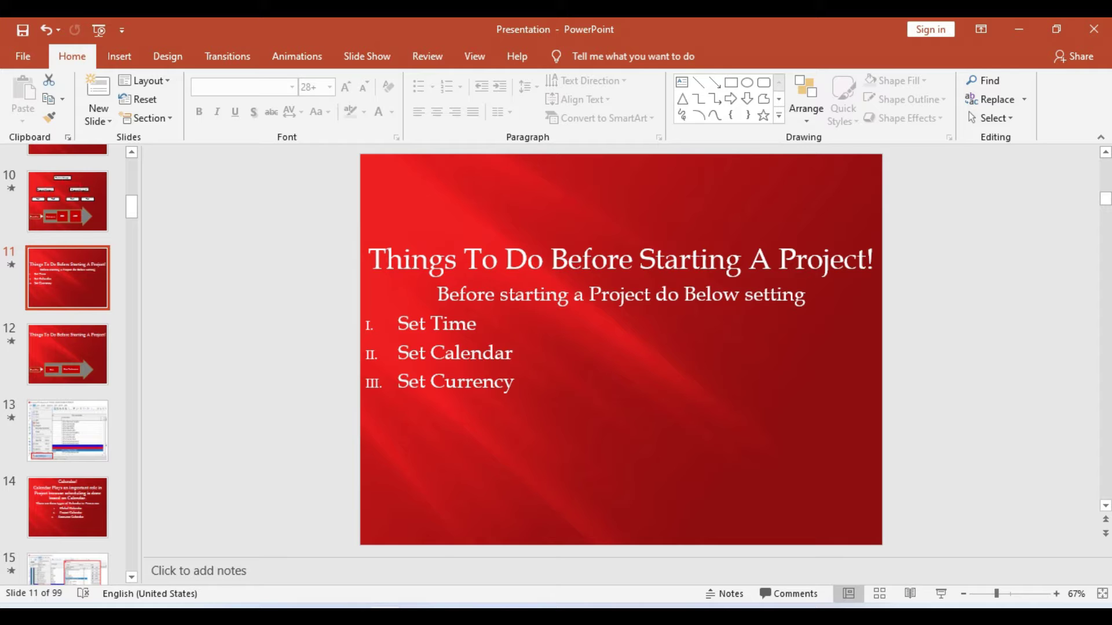
- Switch to Primavera P6 Professional and open the user preferences
left_click(350, 615)
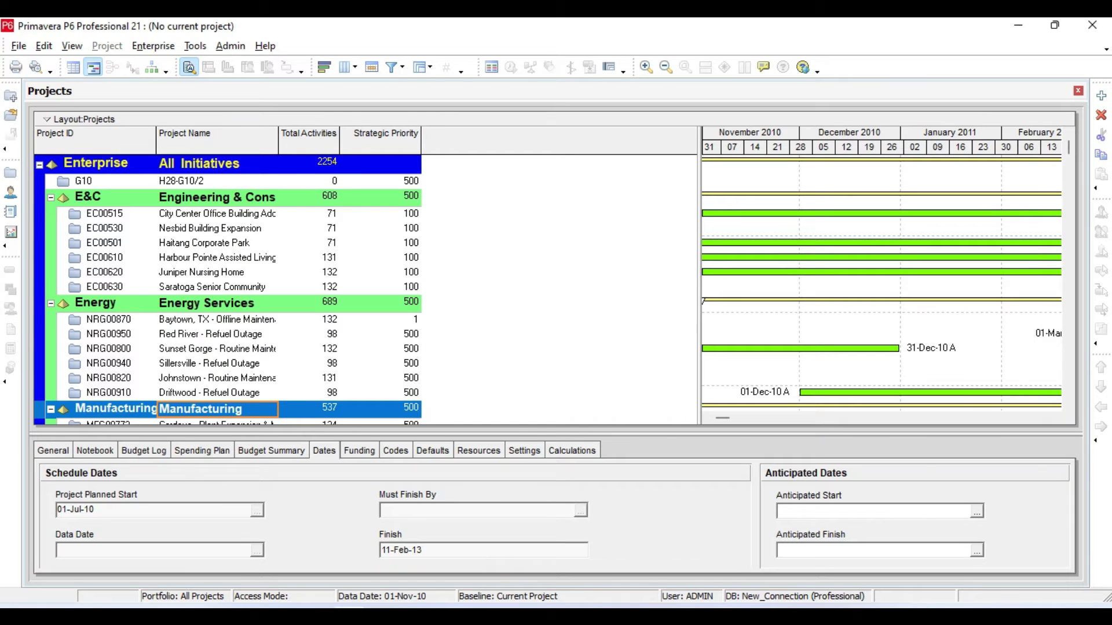
left_click(152, 46)
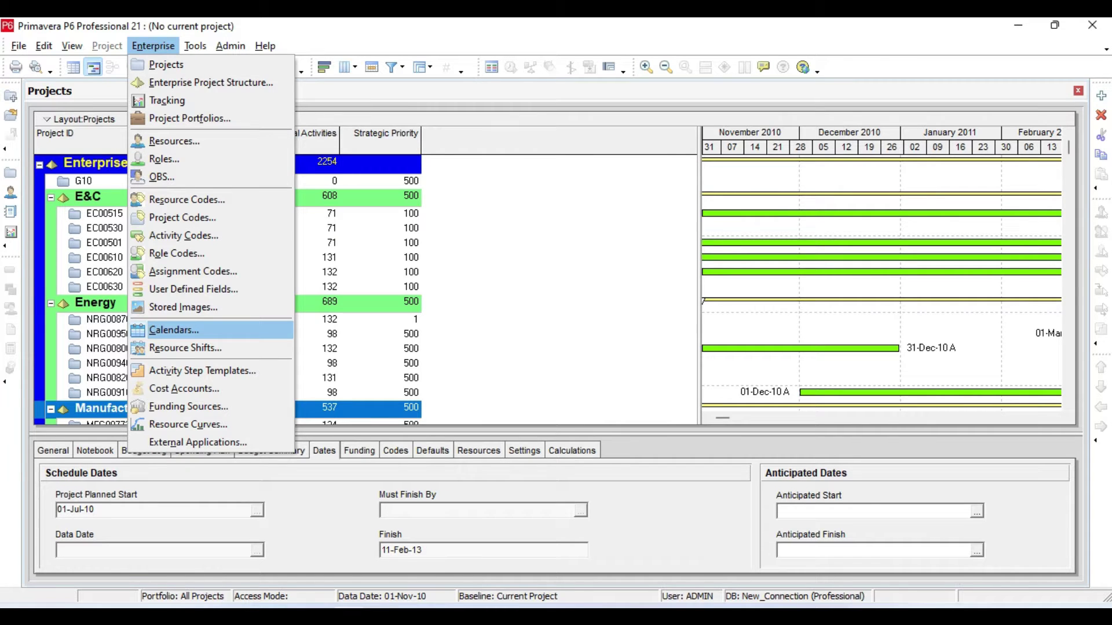
mouse_move(43, 46)
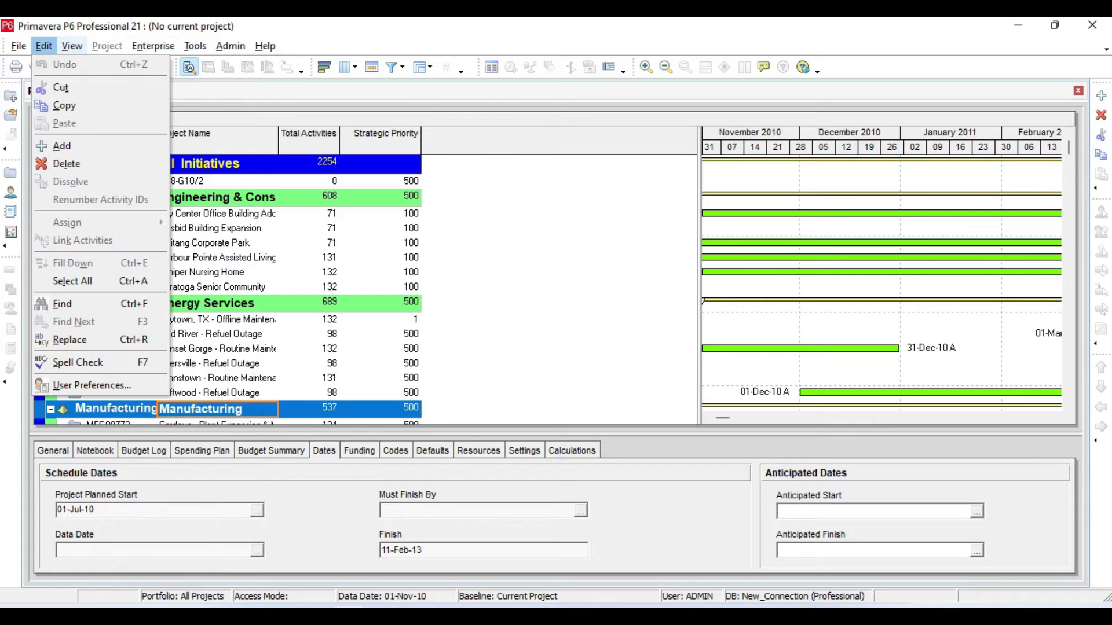
key("Down")
key("Down")
key("Down")
key("Down")
key("Down")
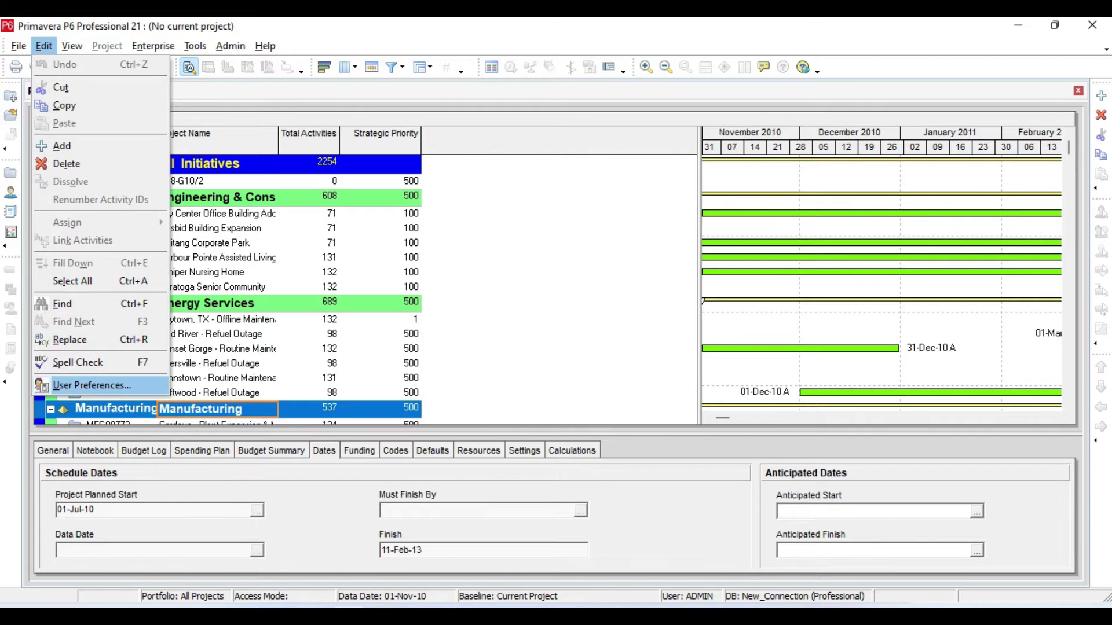
key("Return")
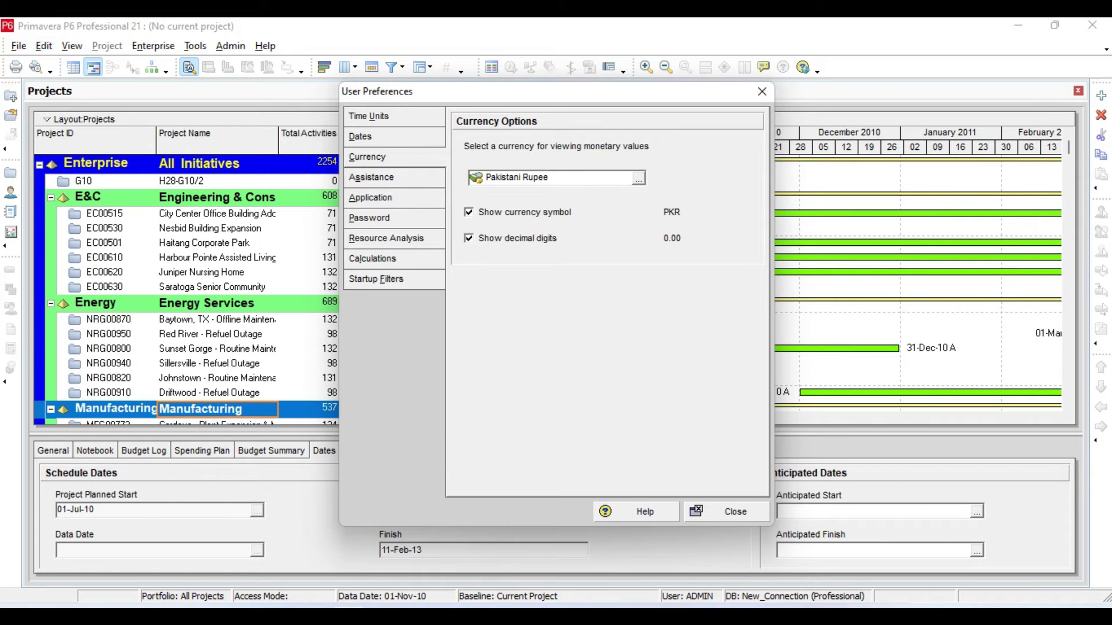
- In the time unit preferences, choose Day as the unit of time for the units format
left_click(369, 116)
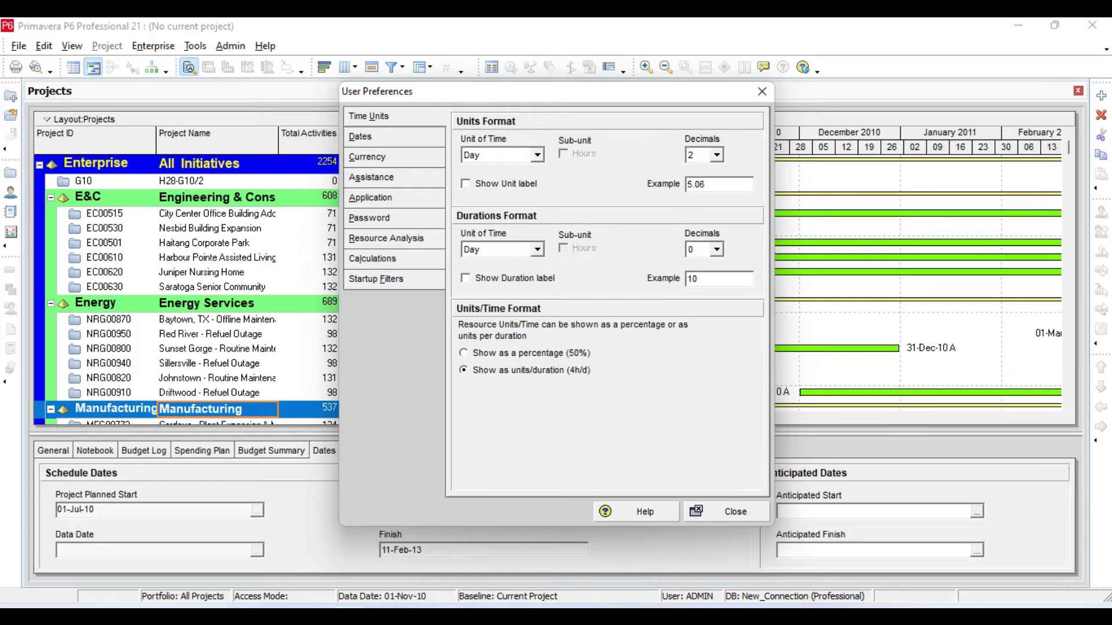
left_click(538, 155)
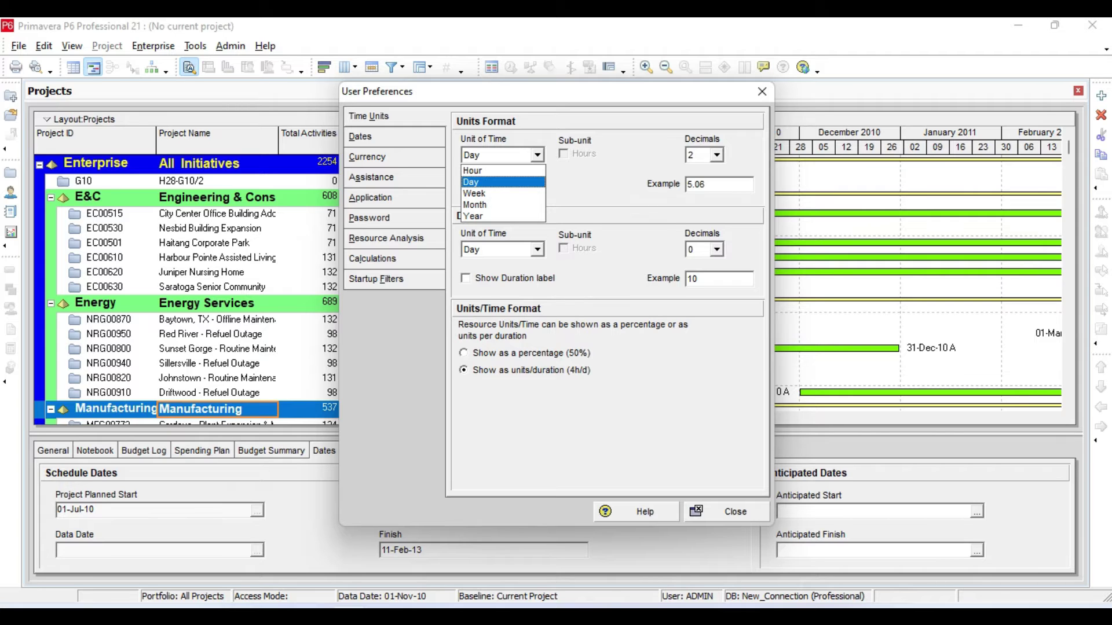
left_click(471, 182)
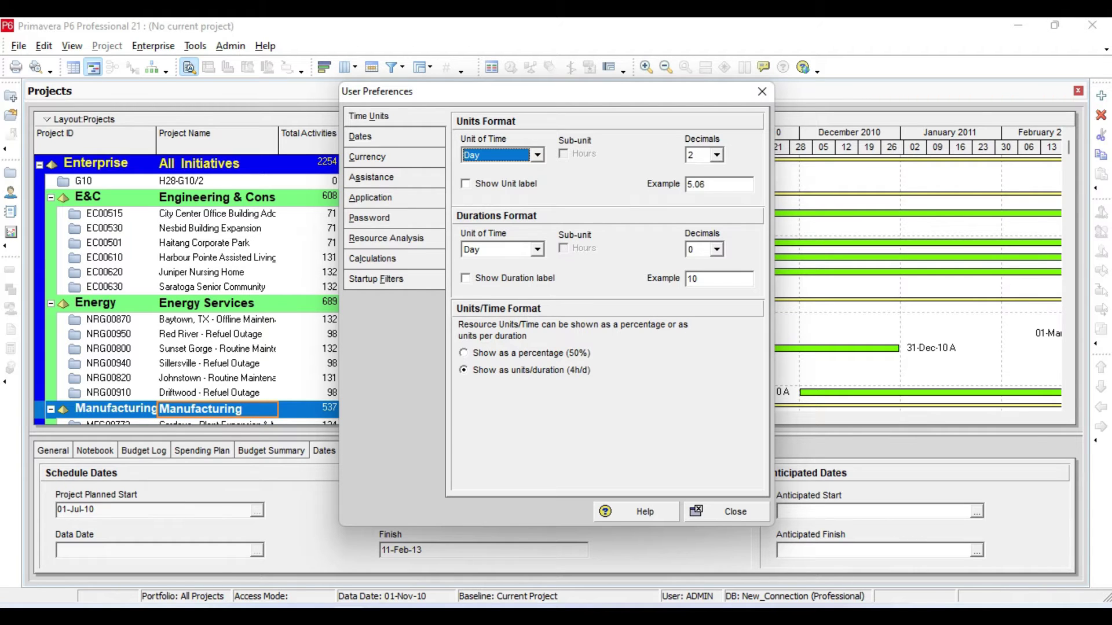
- Try showing the unit label and the duration label in the time unit preferences, and turn both off again
left_click(465, 185)
left_click(465, 185)
key("space")
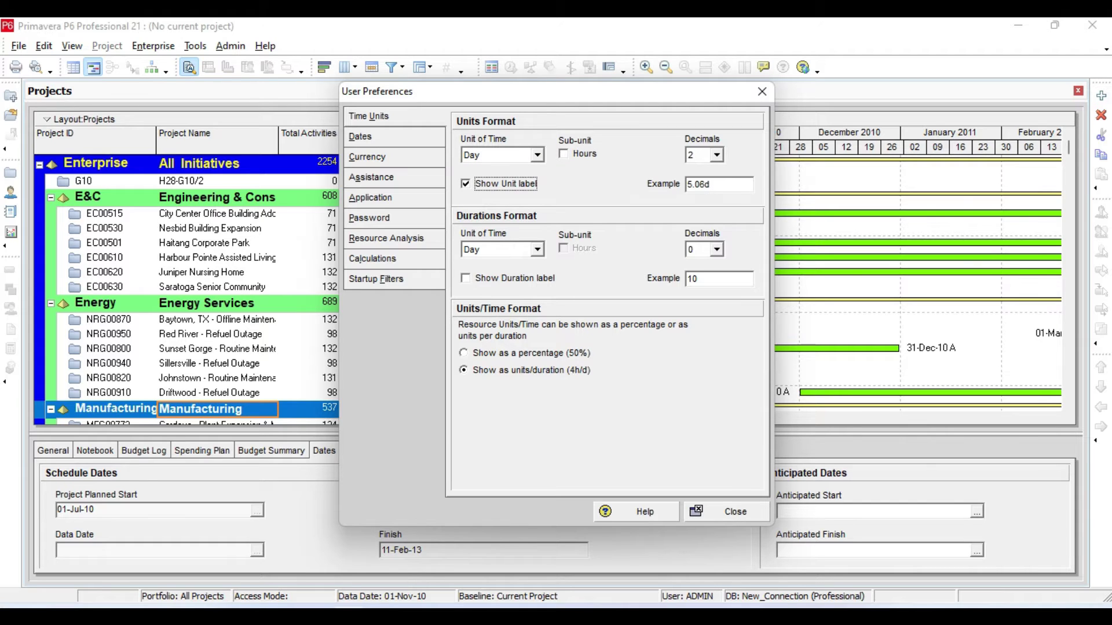
key("space")
left_click(465, 279)
left_click(466, 278)
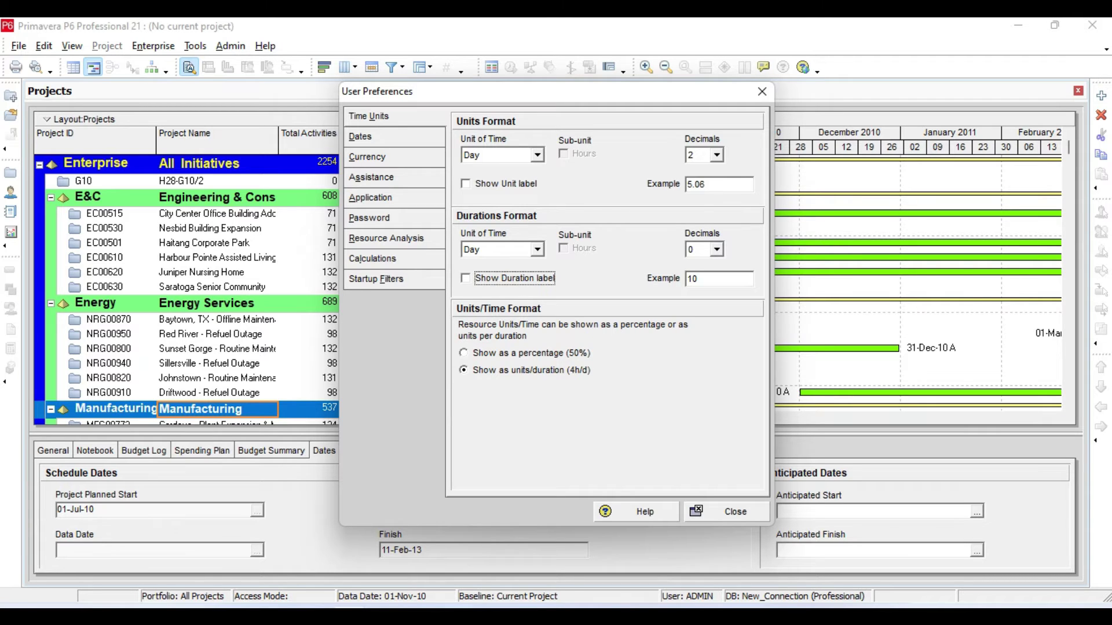
- Review the date format options and the currencies available for viewing monetary values, then close the preferences without changing anything
left_click(360, 137)
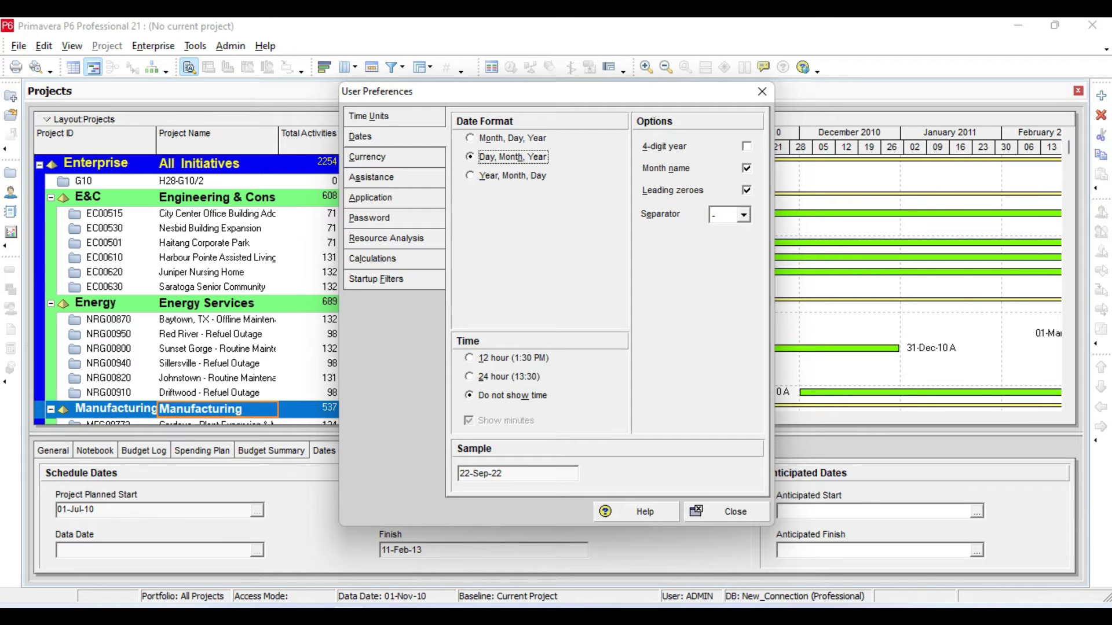
key("alt+c")
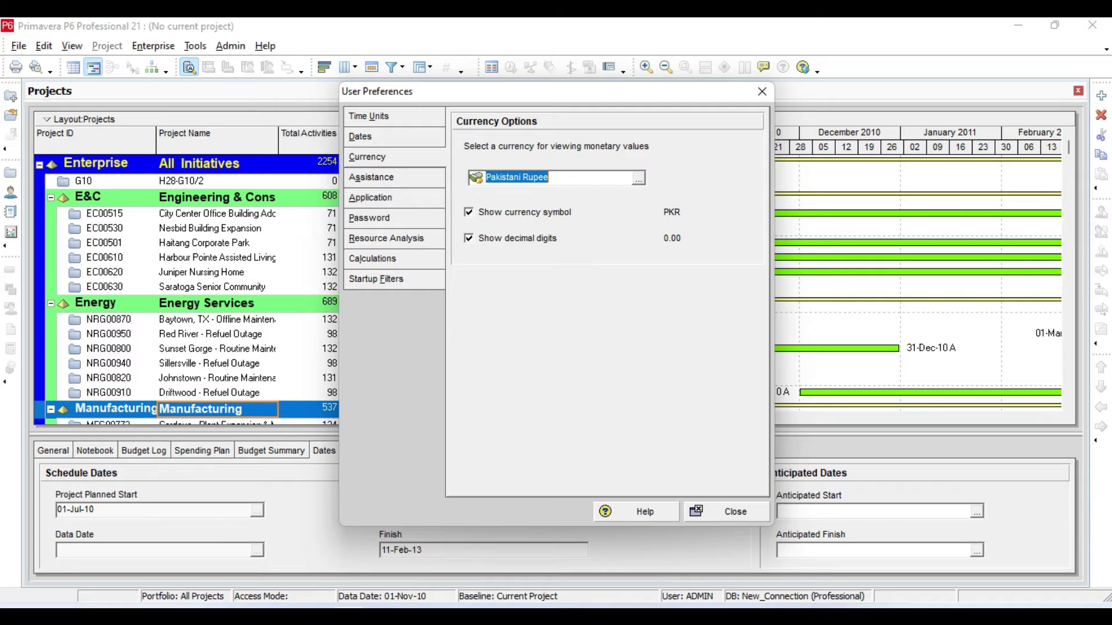
left_click(638, 178)
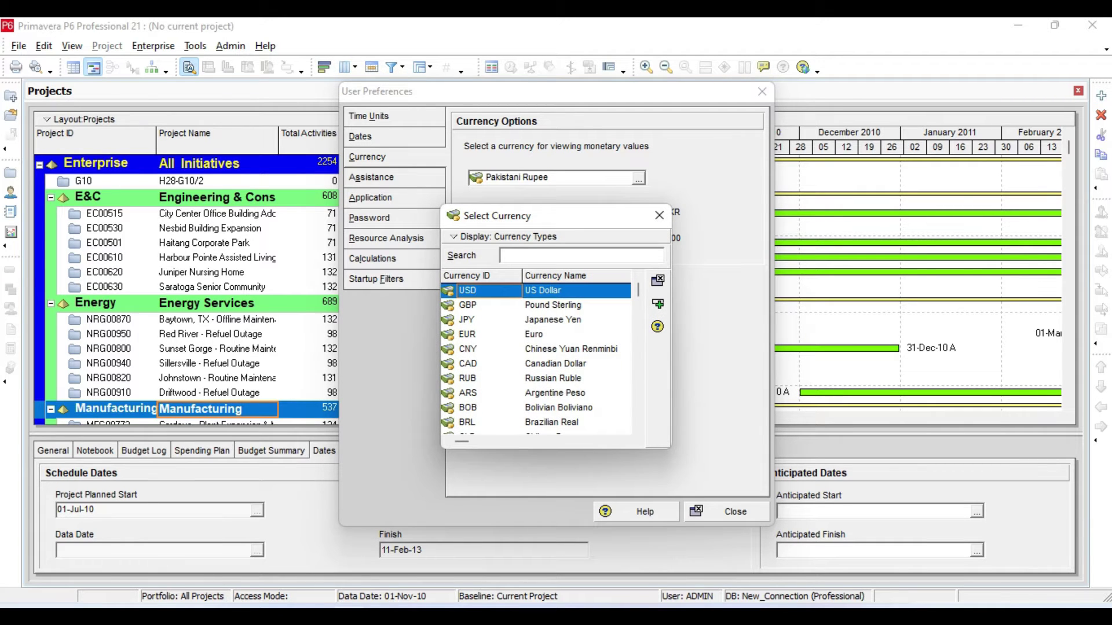
left_click(553, 306)
left_click(553, 319)
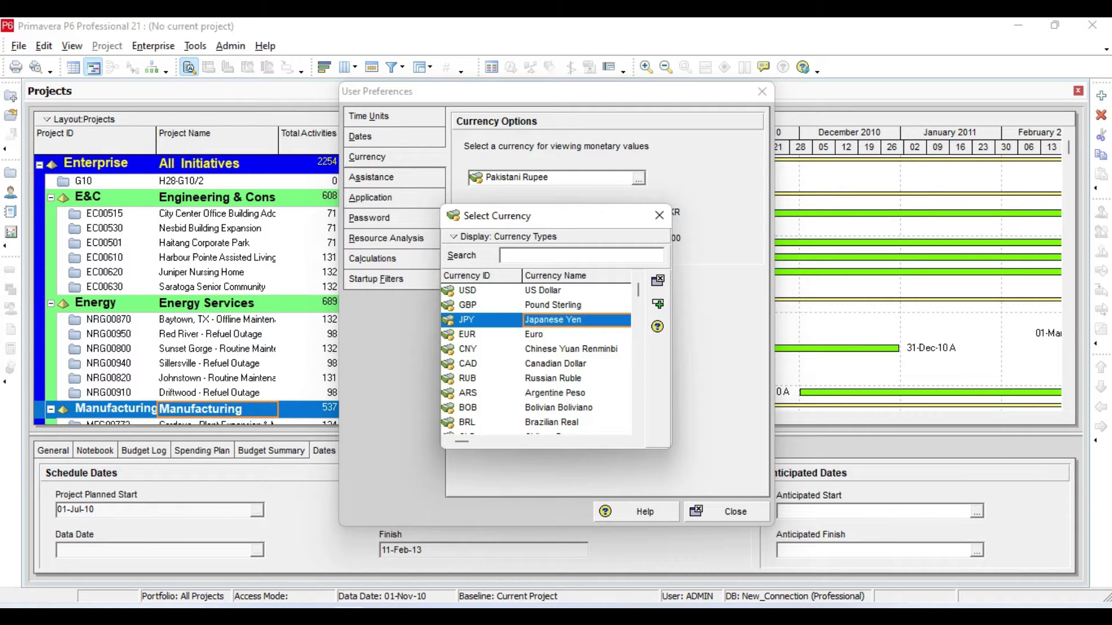
left_click(658, 215)
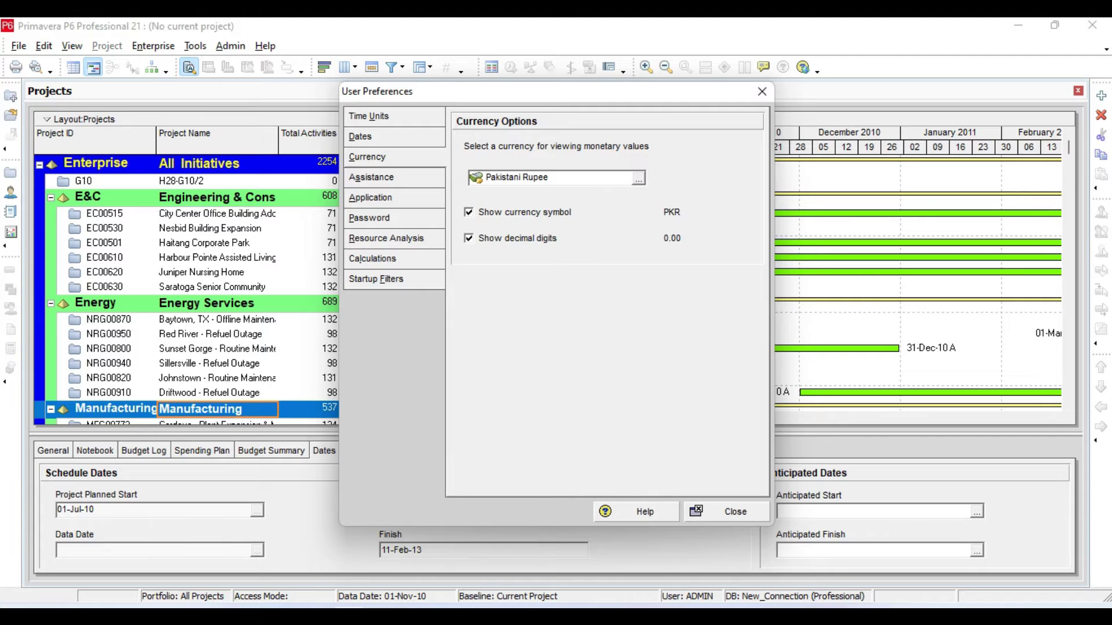
left_click(762, 92)
- Add a new currency to the administrative currency list with the currency ID AFG
left_click(195, 46)
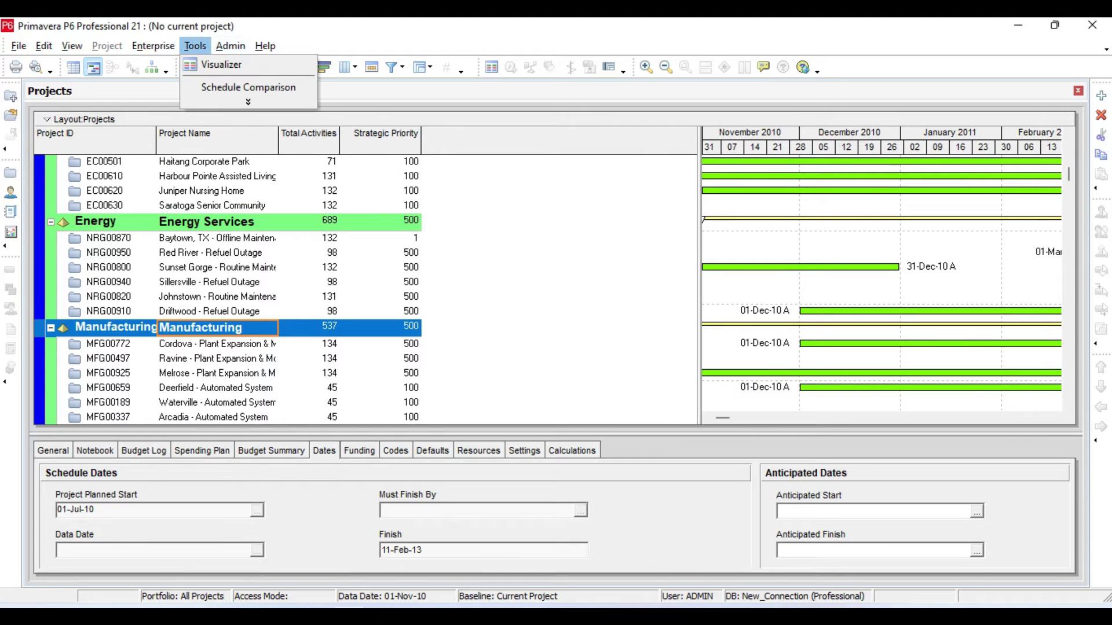
left_click(230, 46)
left_click(255, 99)
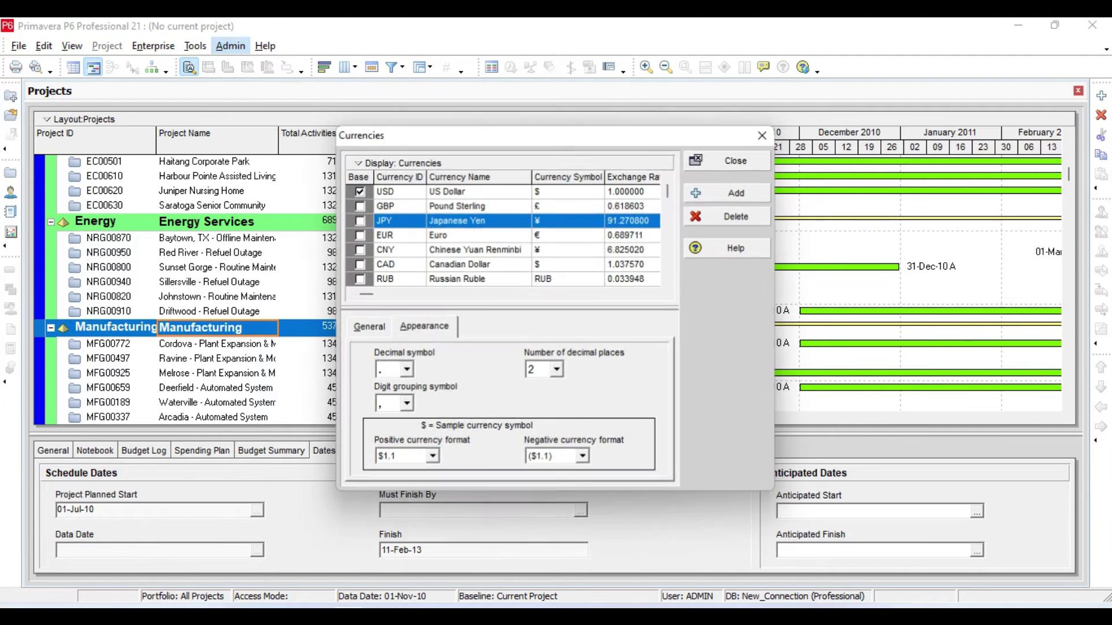
scroll(503, 235, "down", 3)
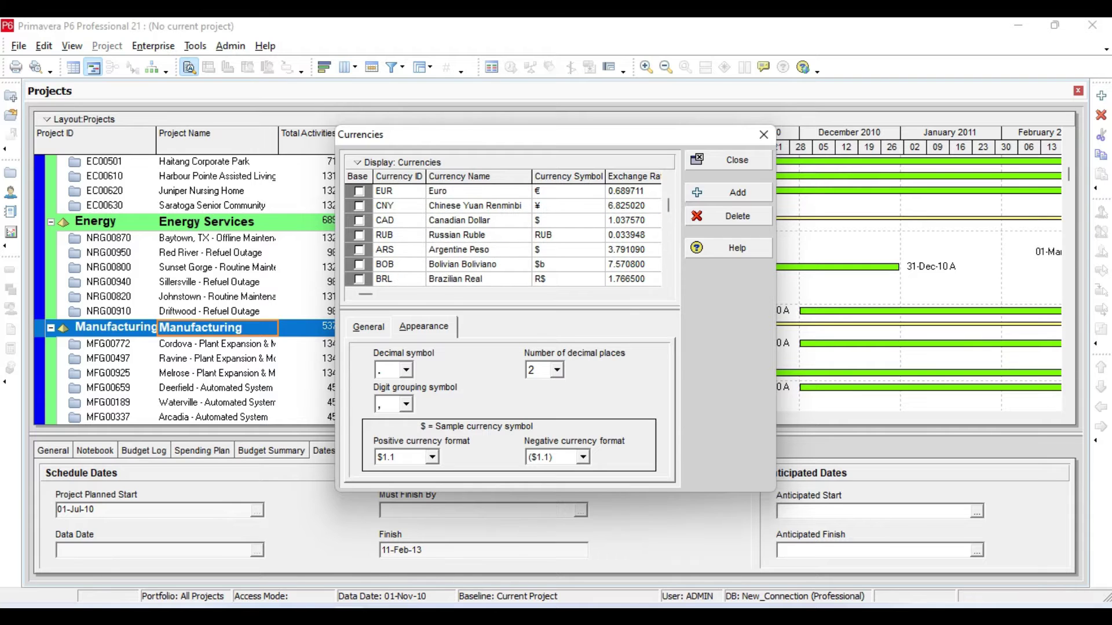
left_click(728, 192)
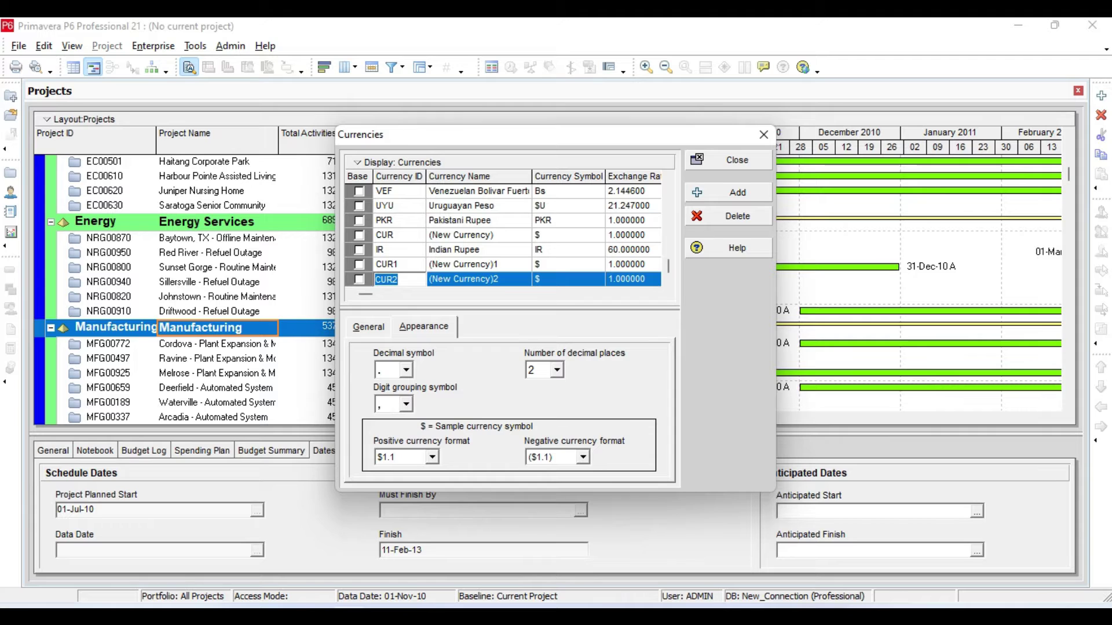
type("AFG")
key("Return")
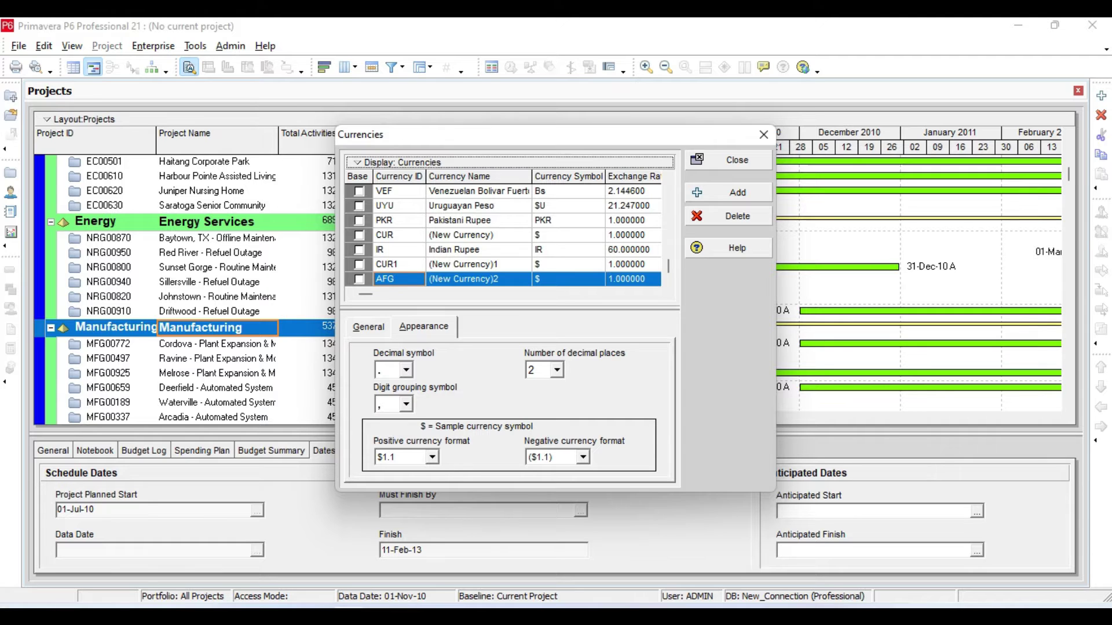
- Name the AFG currency "AFGANI RUPEE" and set its currency symbol to AFG
double_click(478, 279)
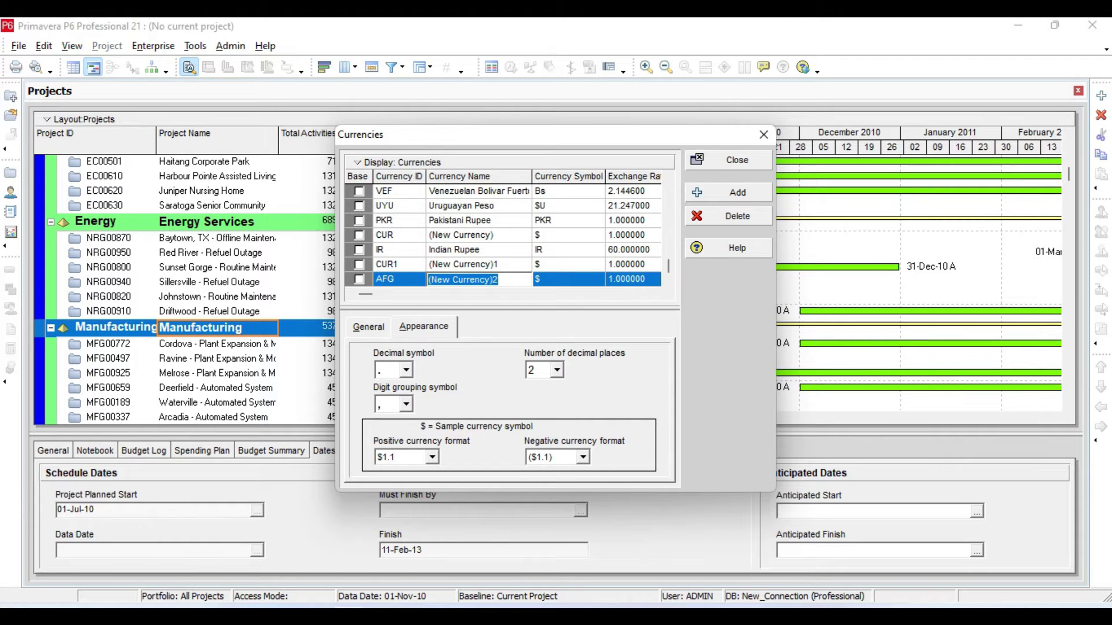
type("A")
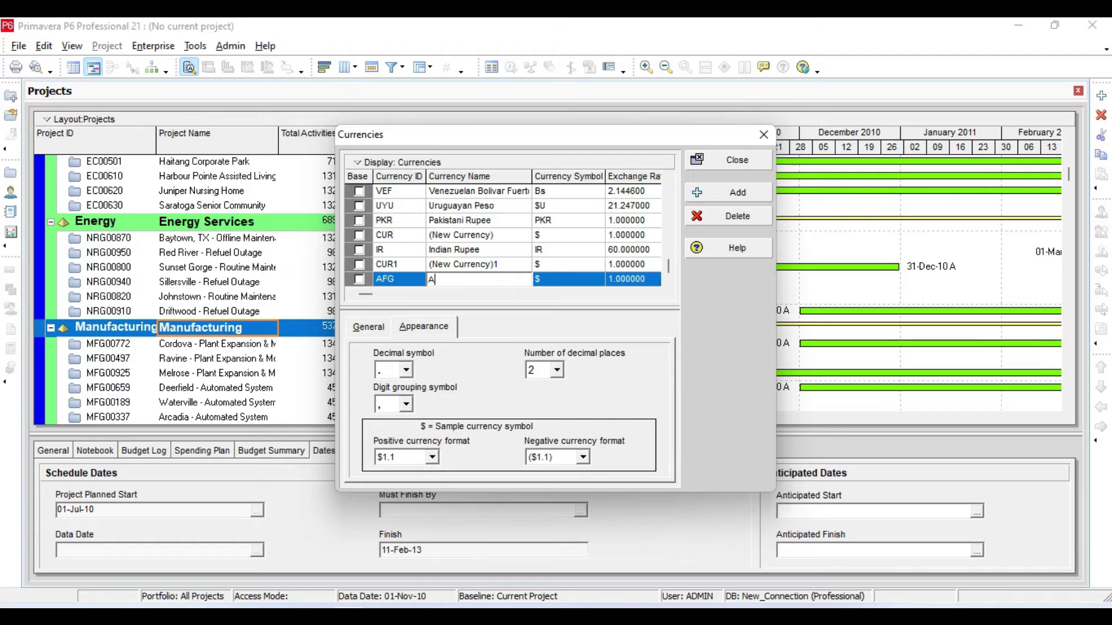
type("FGANI RUPEE")
key("Tab")
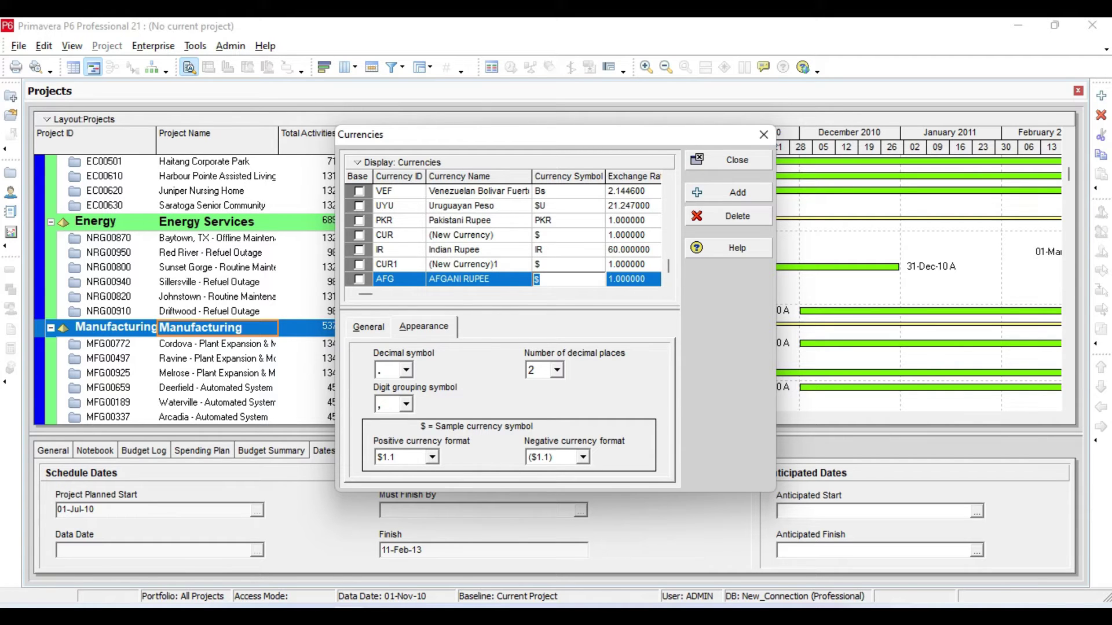
type("AFG")
key("Tab")
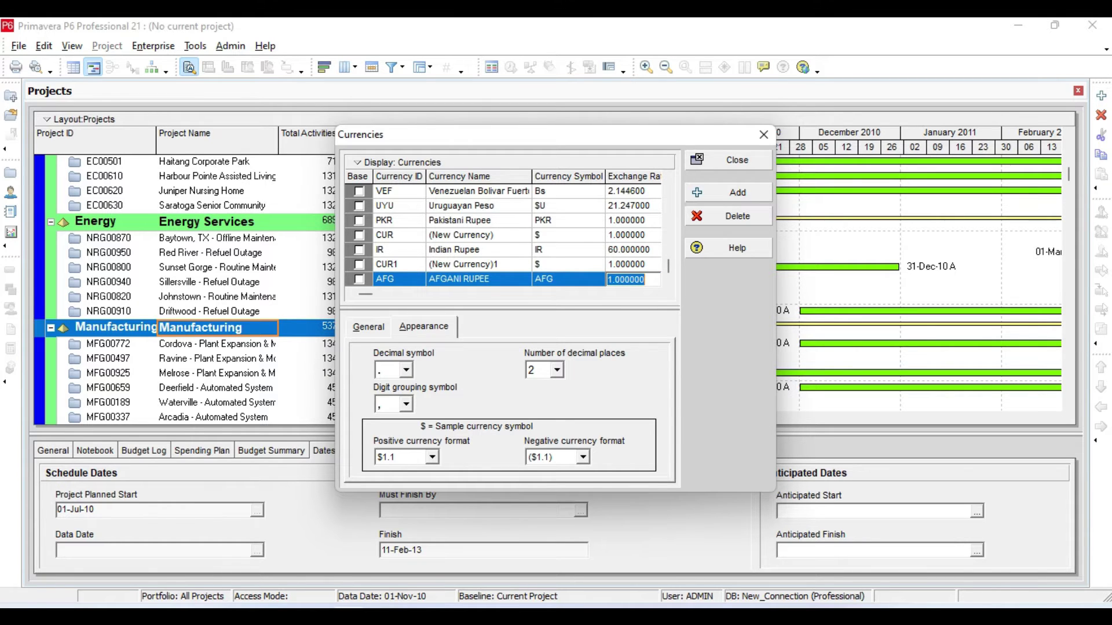
- Set the AFGANI RUPEE exchange rate to 50 and close the currency list
type("50")
key("Return")
key("Up")
key("Down")
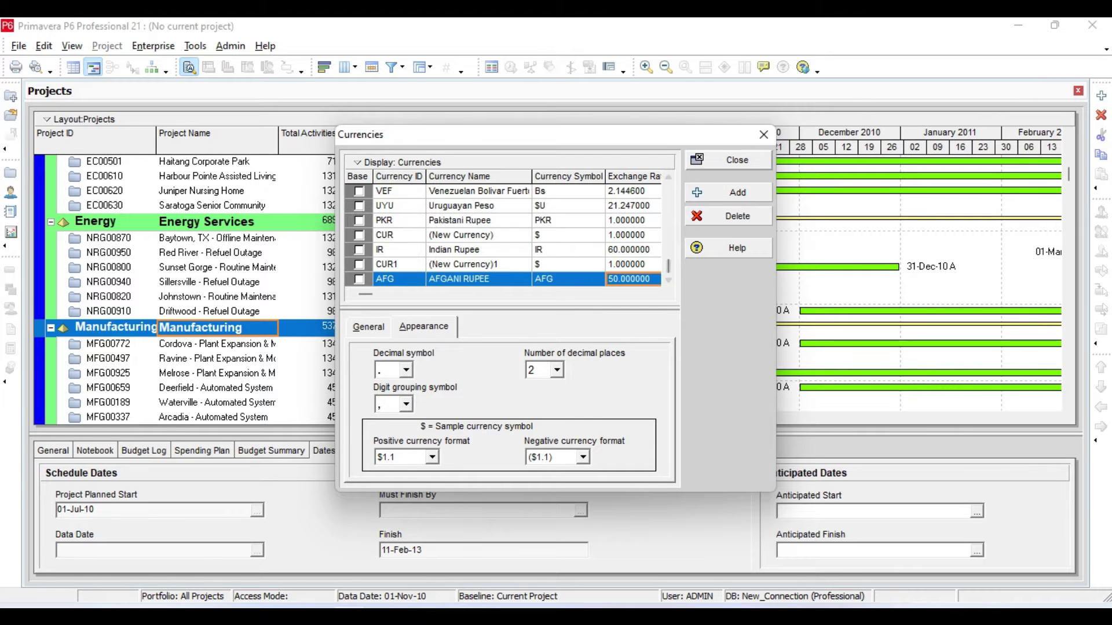
left_click(728, 160)
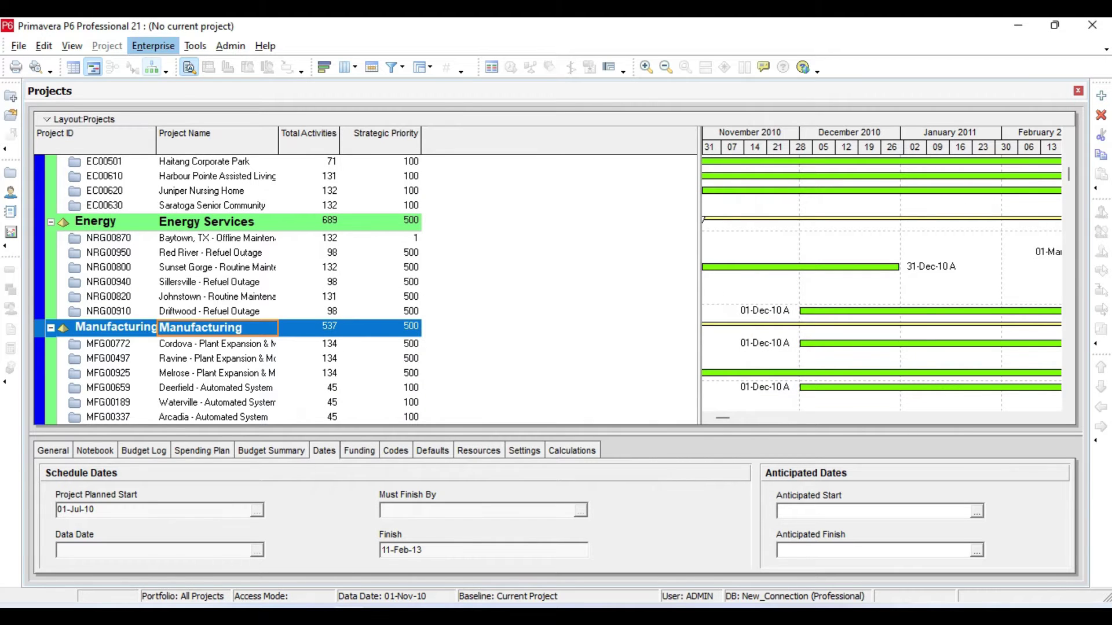
- Look up AFGANI RUPEE among the currencies selectable in the user preferences, and close the selection without assigning it
left_click(153, 46)
mouse_move(72, 46)
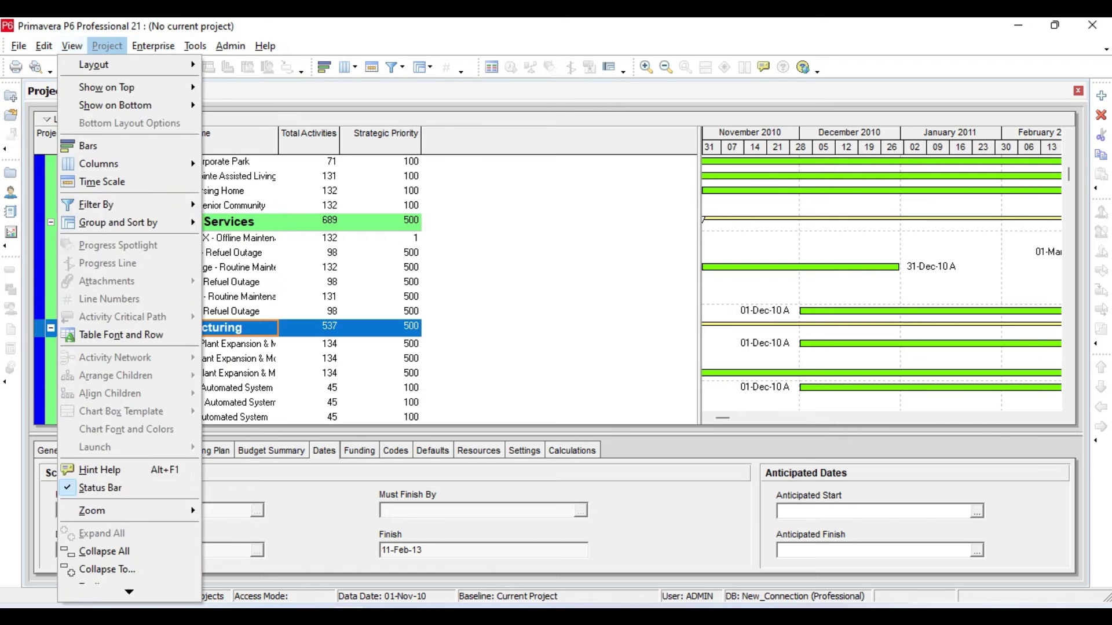
left_click(92, 385)
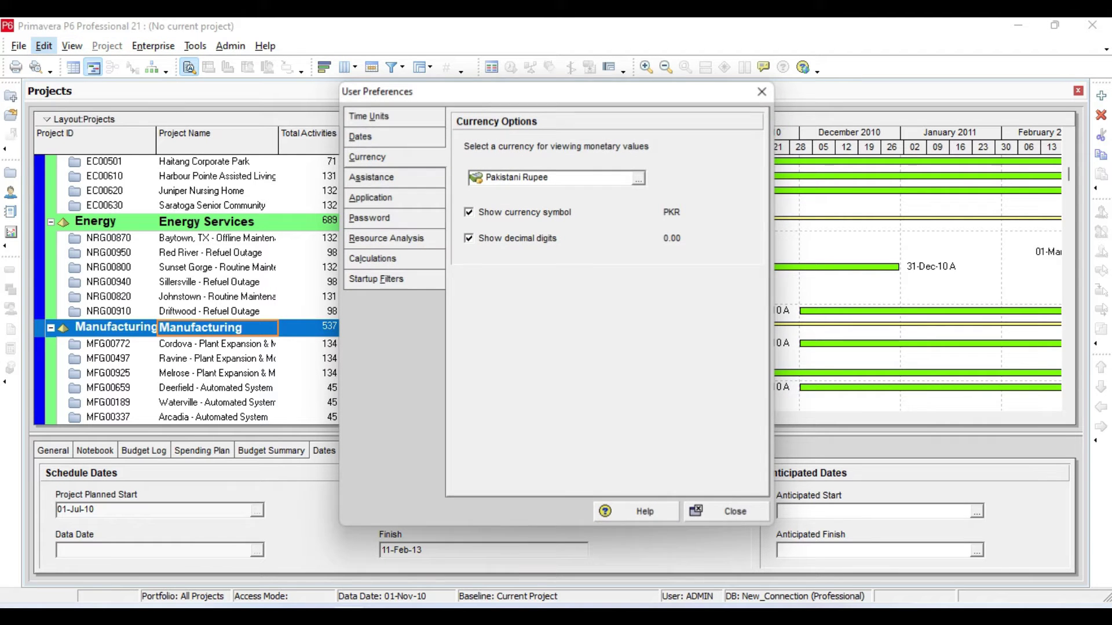
left_click(638, 178)
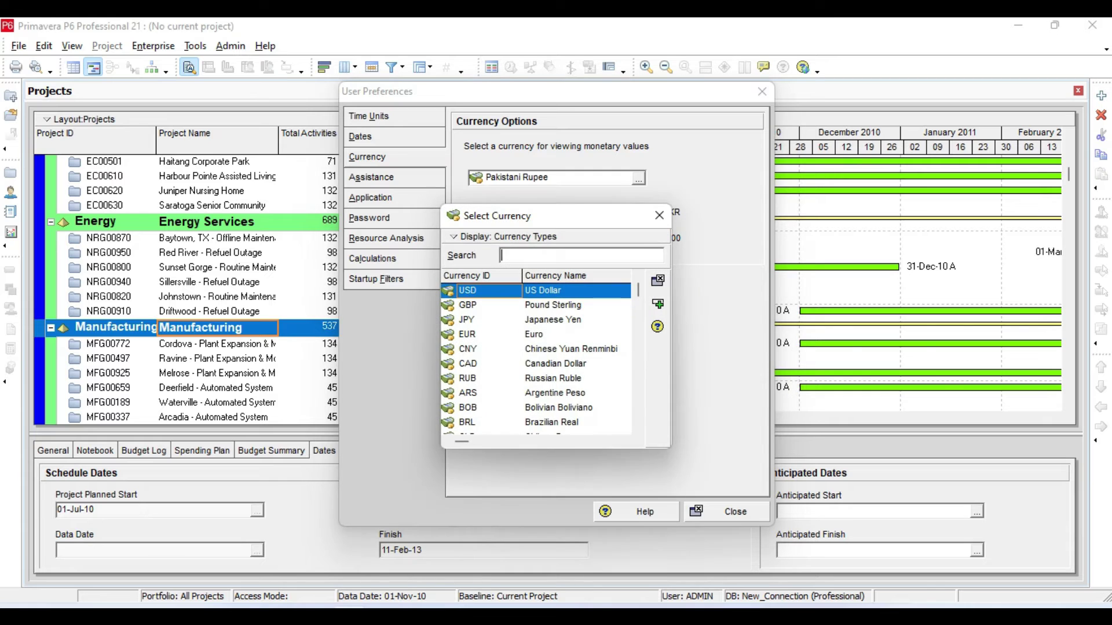
left_click(559, 408)
scroll(559, 408, "down", 5)
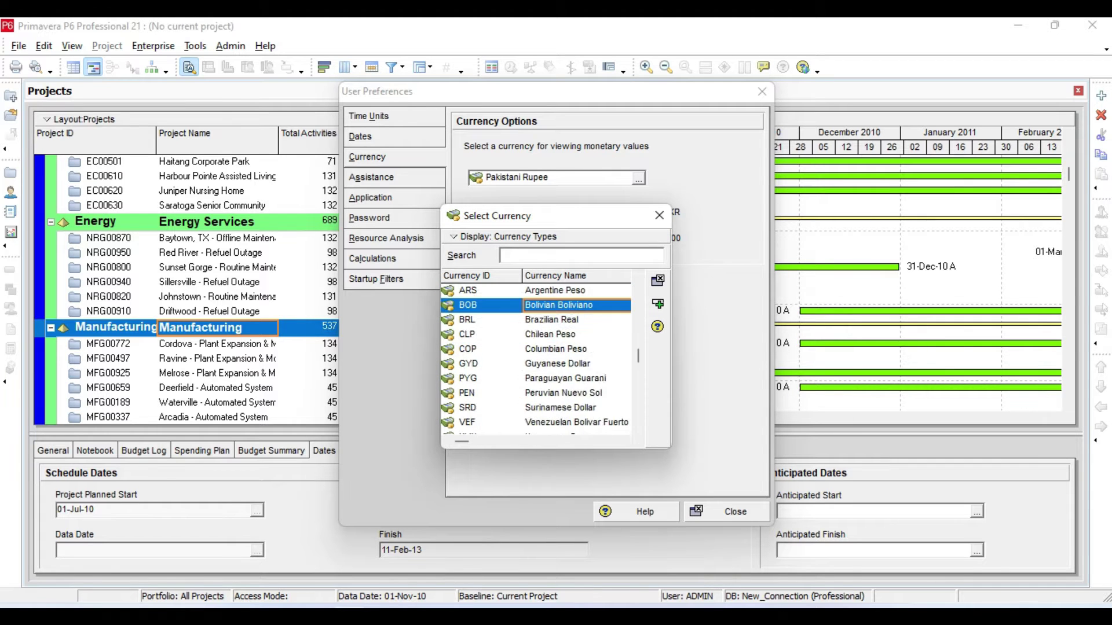
left_click(559, 423)
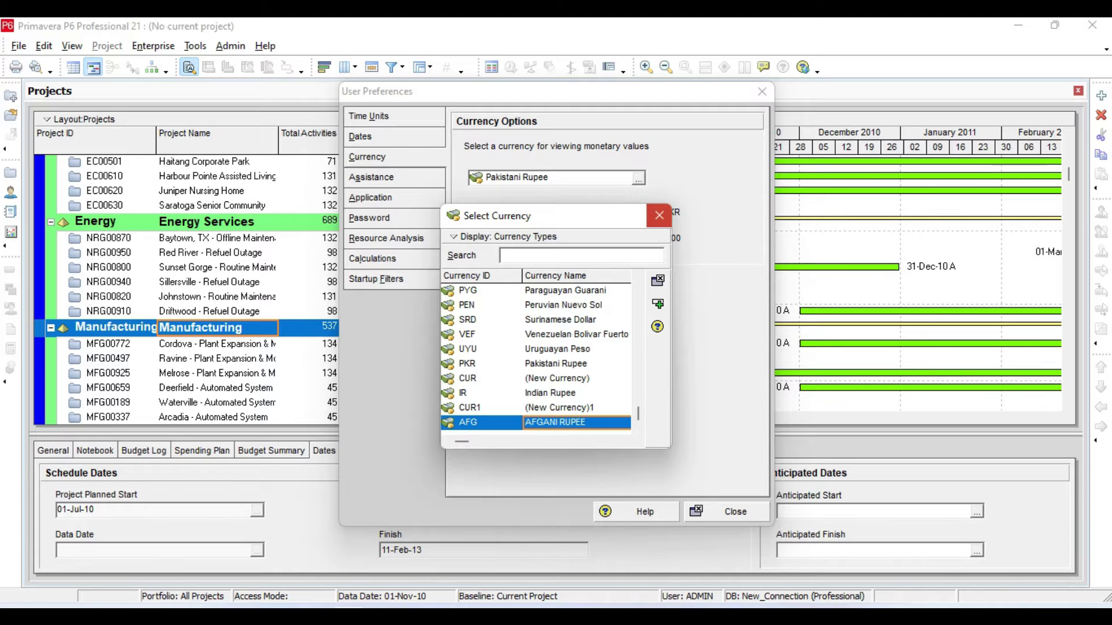
left_click(659, 215)
- Review the assistance, application, password, resource analysis and calculation preferences, then close the user preferences
left_click(371, 177)
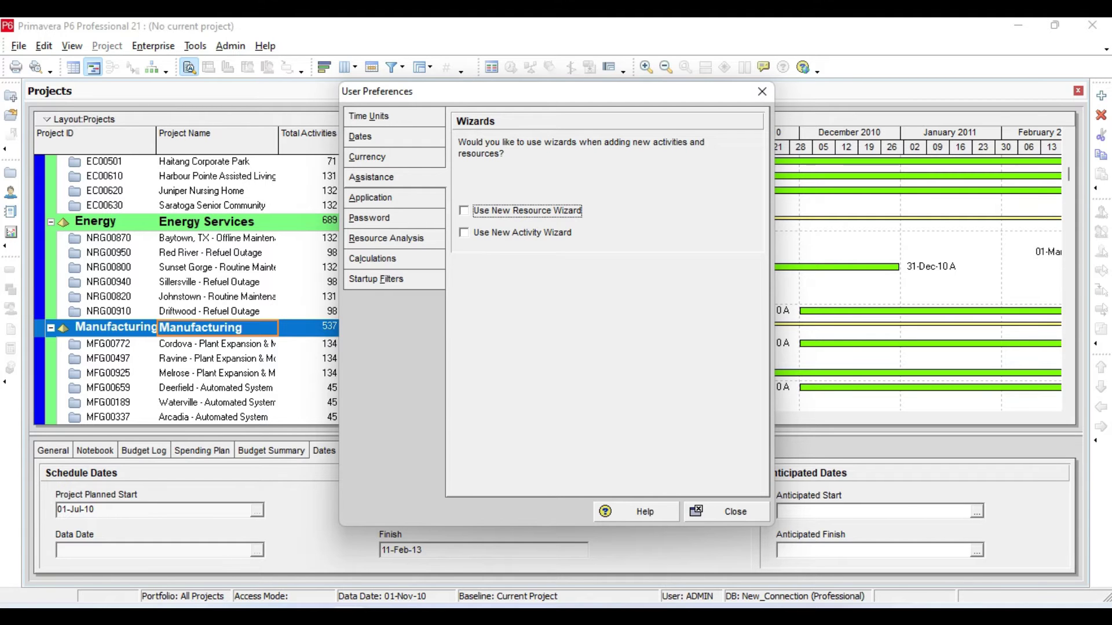
left_click(371, 198)
left_click(369, 219)
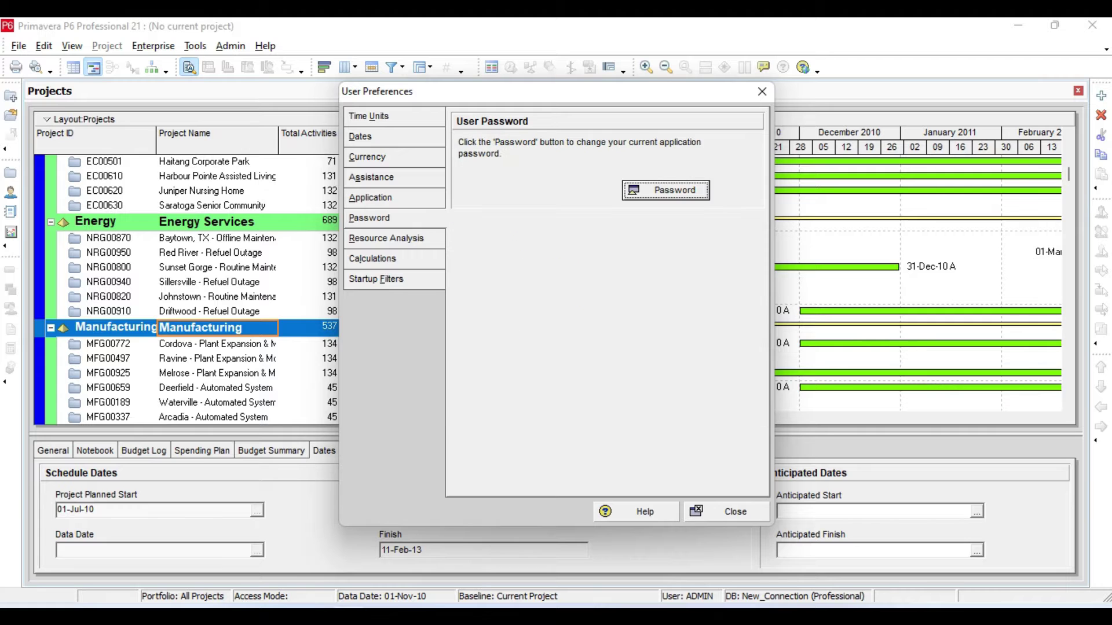
left_click(387, 238)
left_click(373, 259)
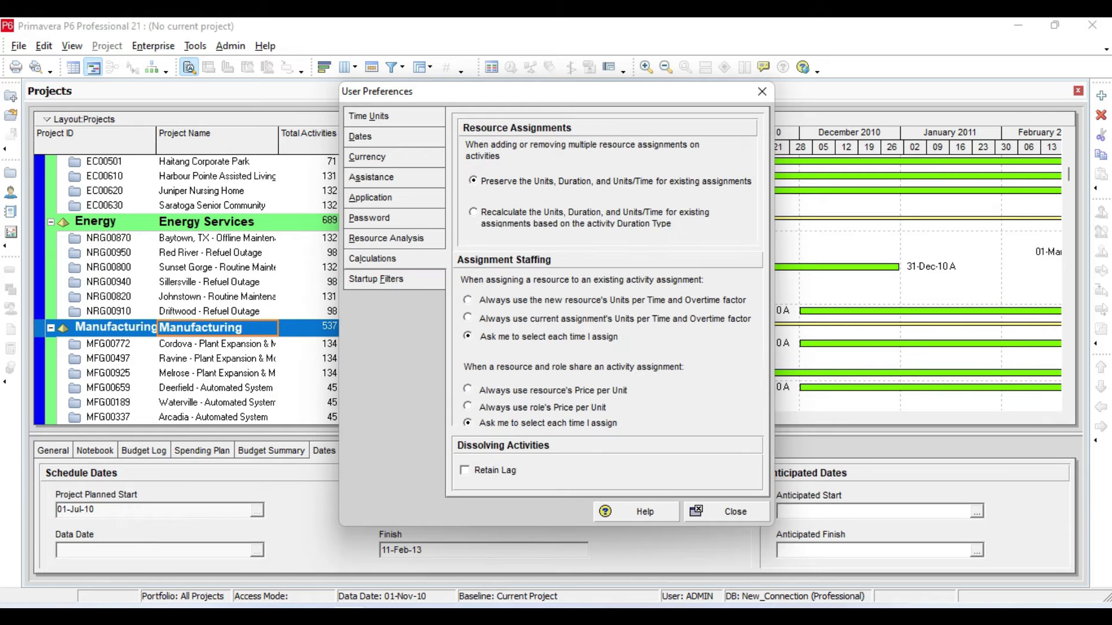
left_click(727, 511)
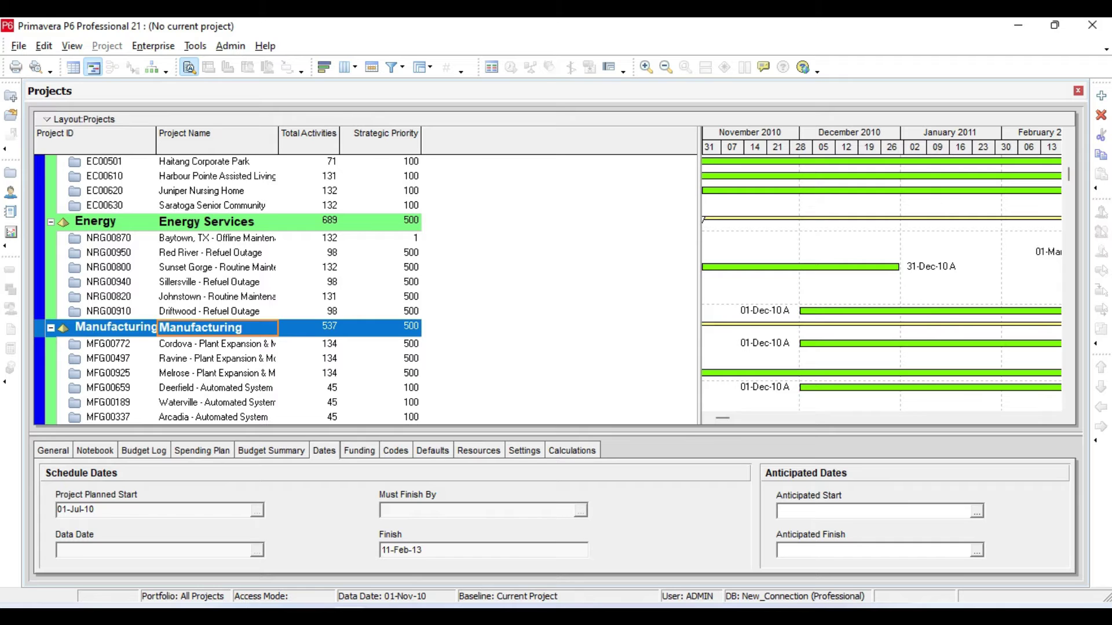
- Add a new global calendar to the enterprise calendars, copied from Corporate - Standard Full Time
left_click(153, 45)
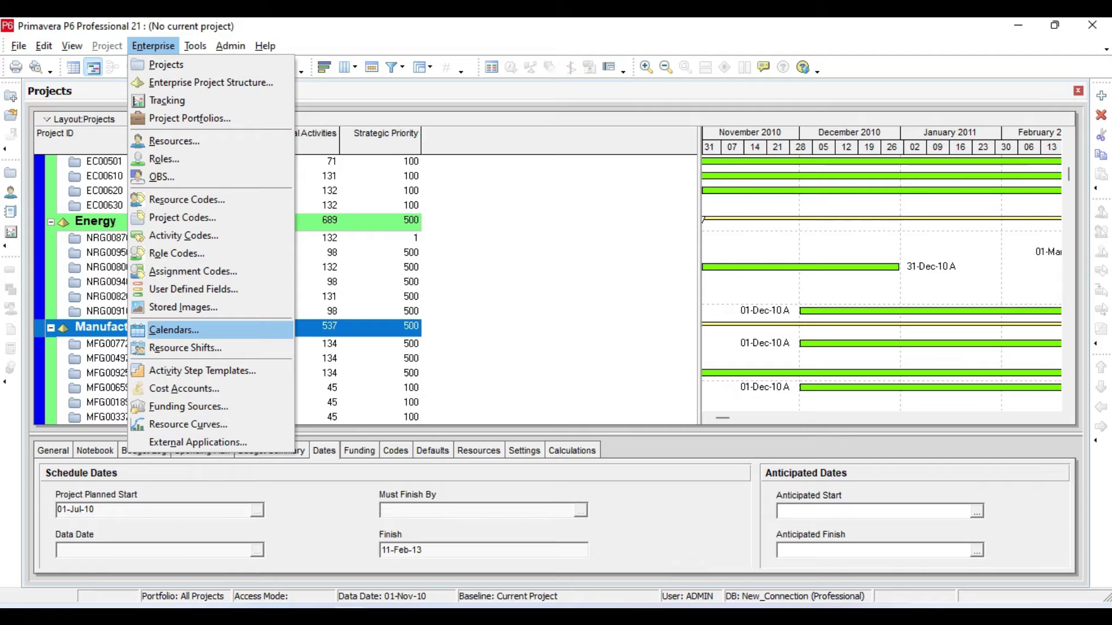
key("Return")
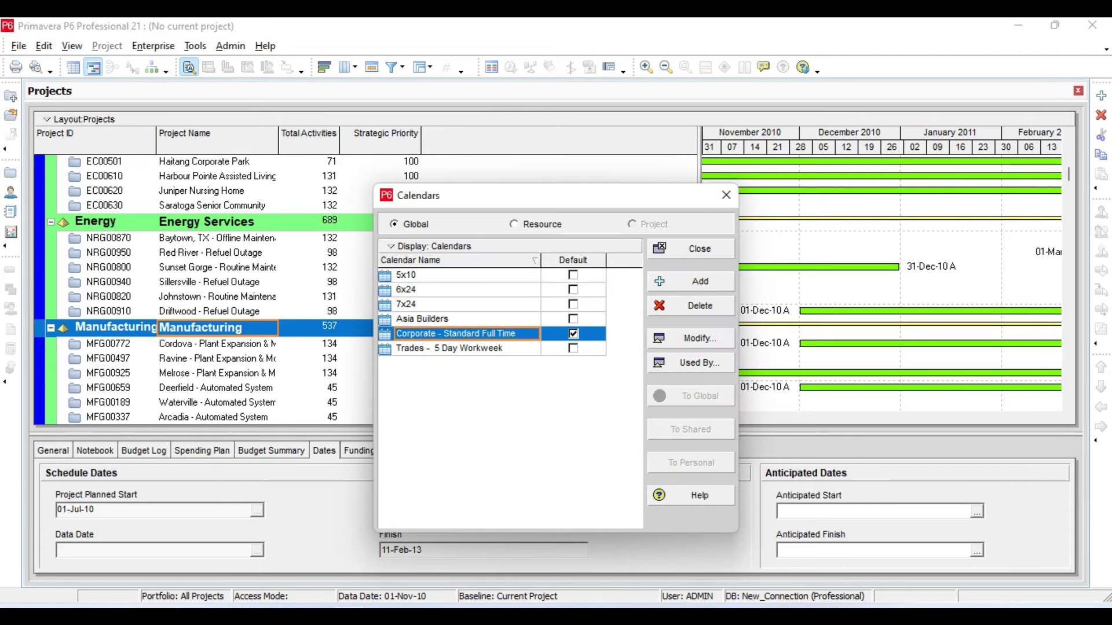
left_click(467, 349)
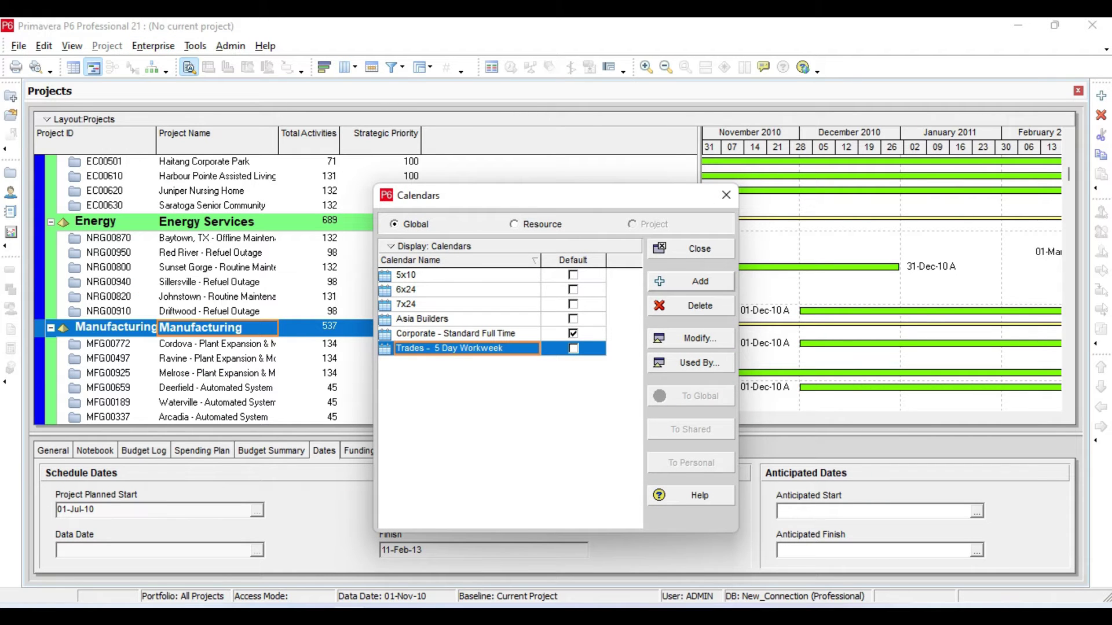
left_click(691, 281)
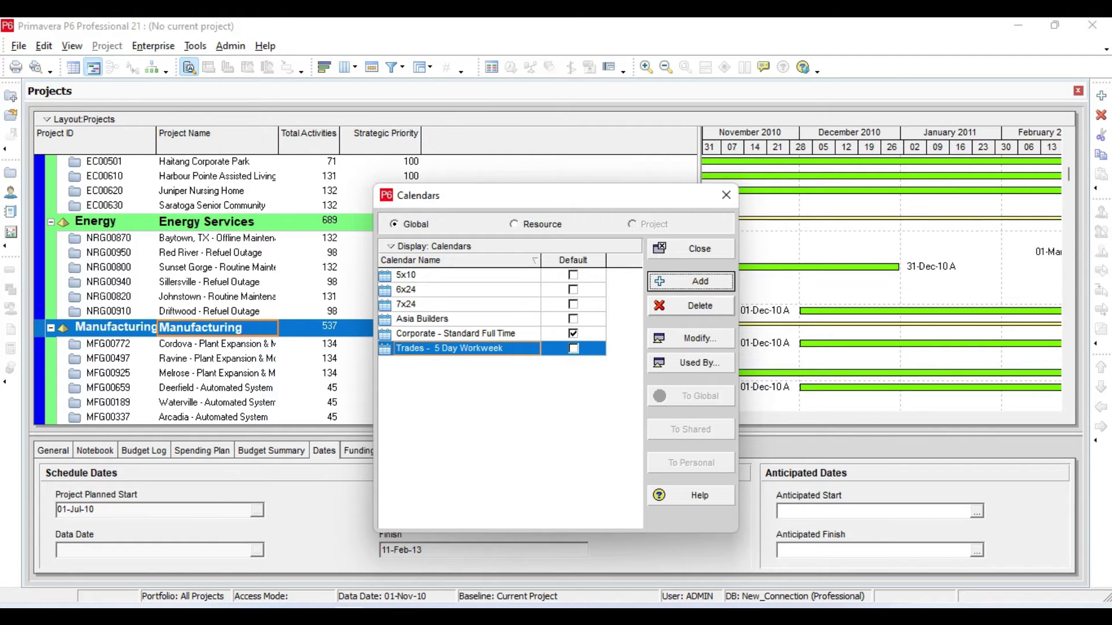
left_click(690, 282)
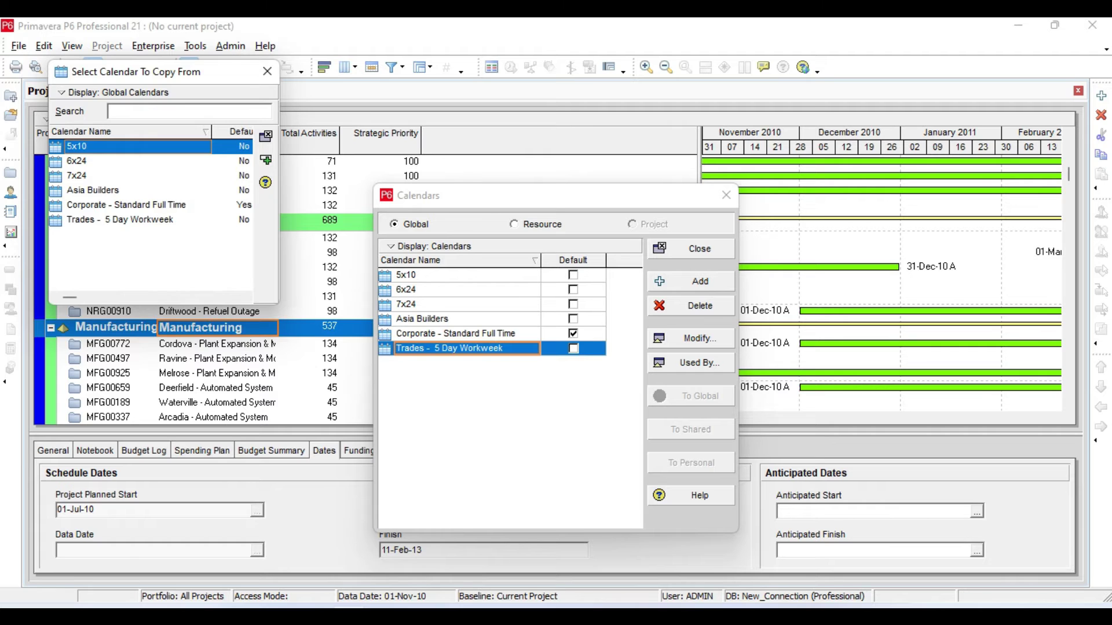
left_click(118, 92)
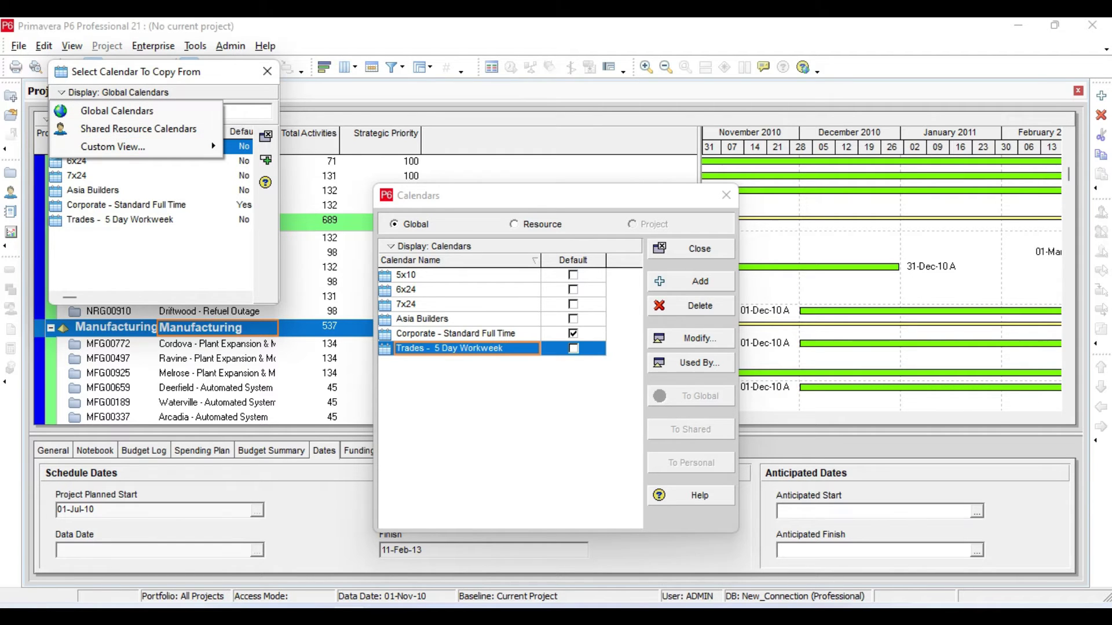
left_click(118, 92)
left_click(118, 93)
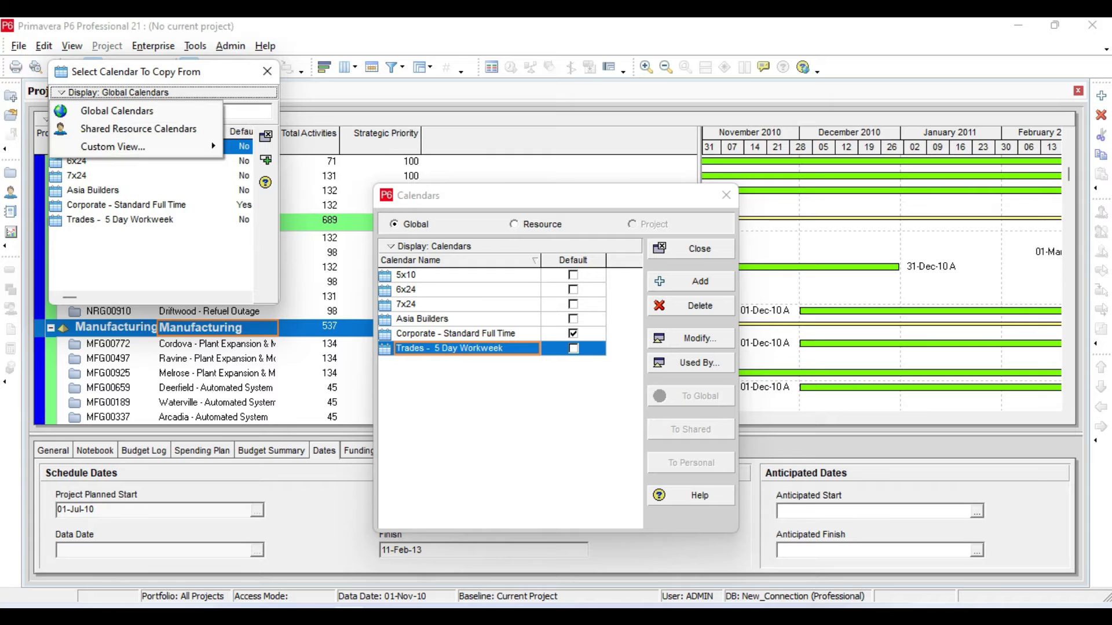
left_click(119, 93)
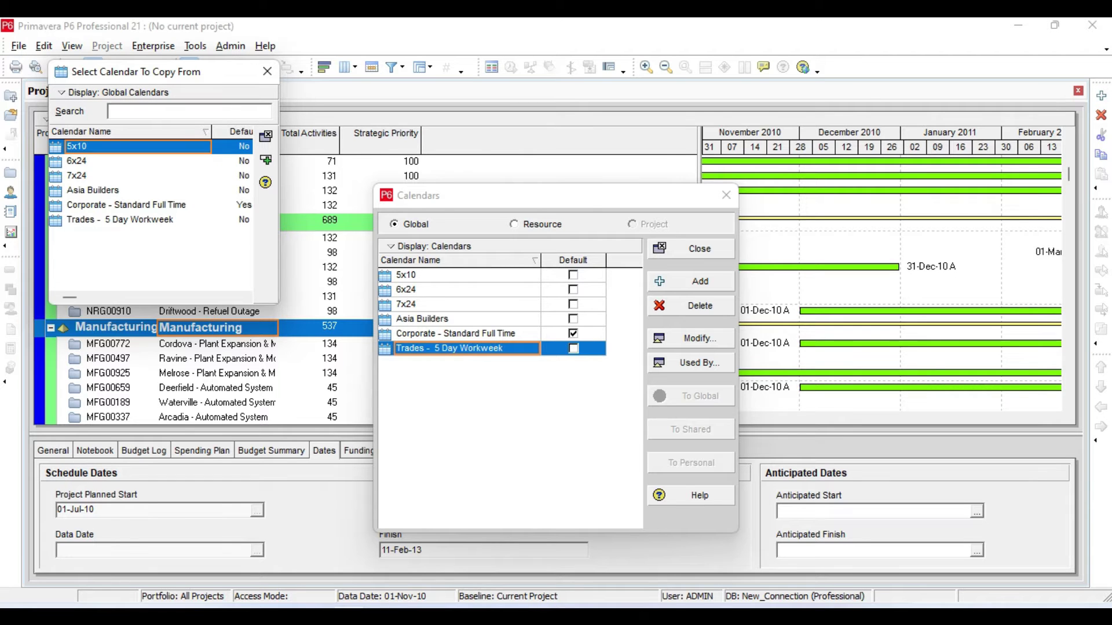
left_click(120, 220)
left_click(127, 205)
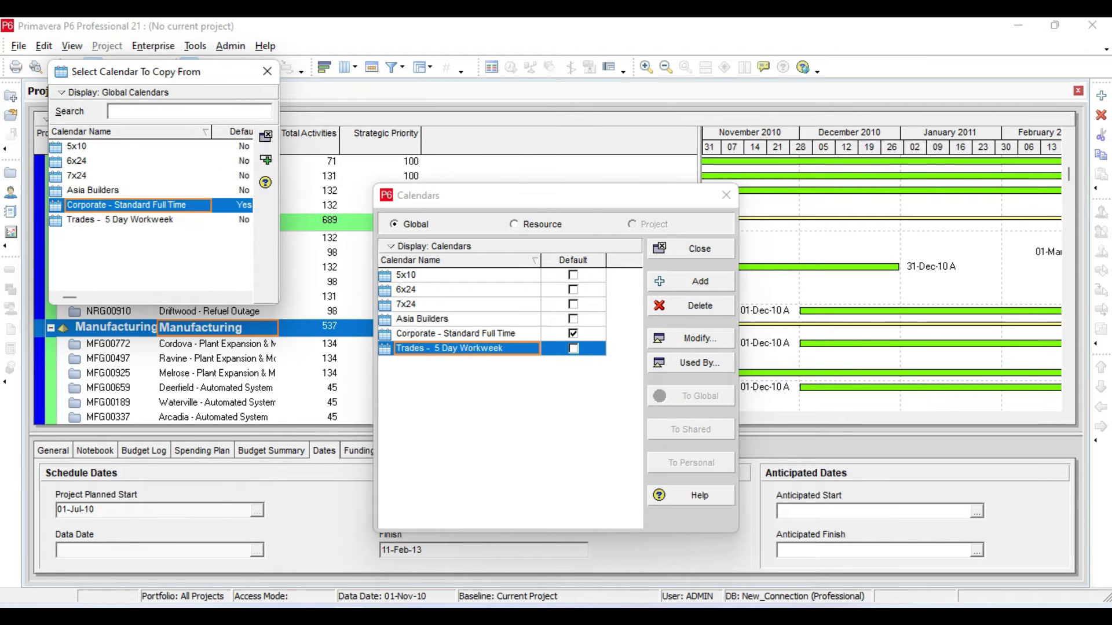
left_click(266, 160)
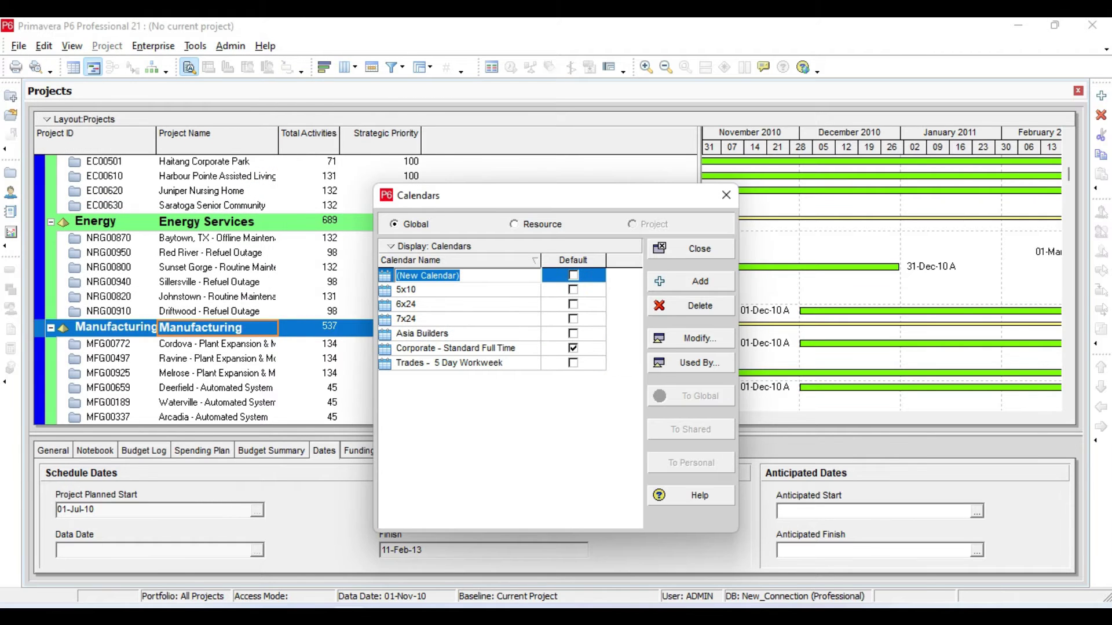
- Name the new global calendar "My New Calendar" and make it the default calendar
type("M")
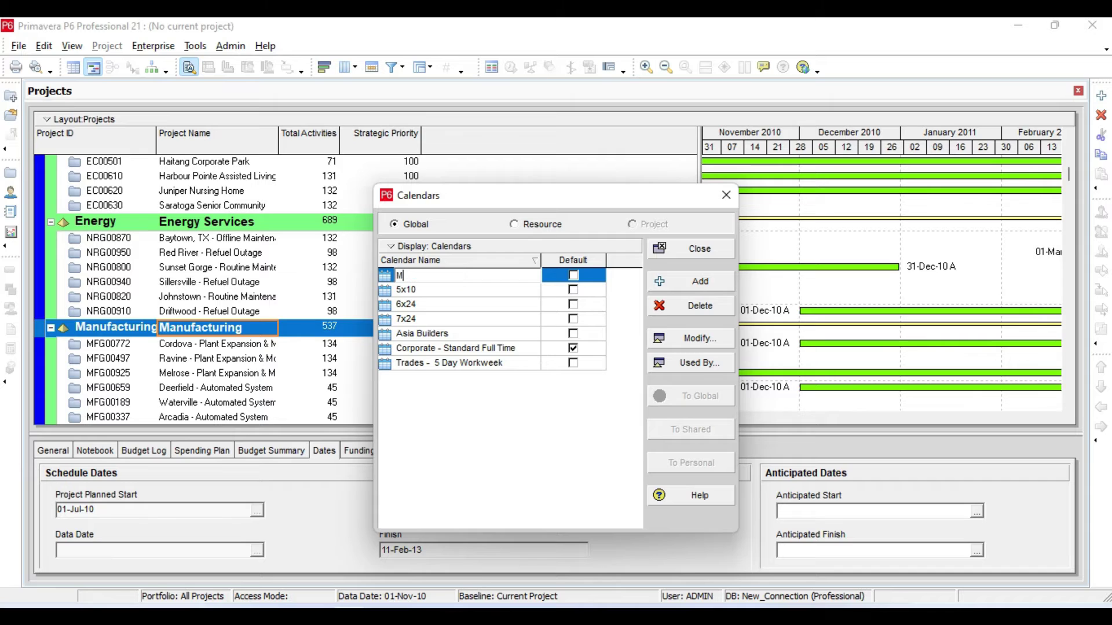
type("y New Calendar")
key("Return")
left_click(573, 349)
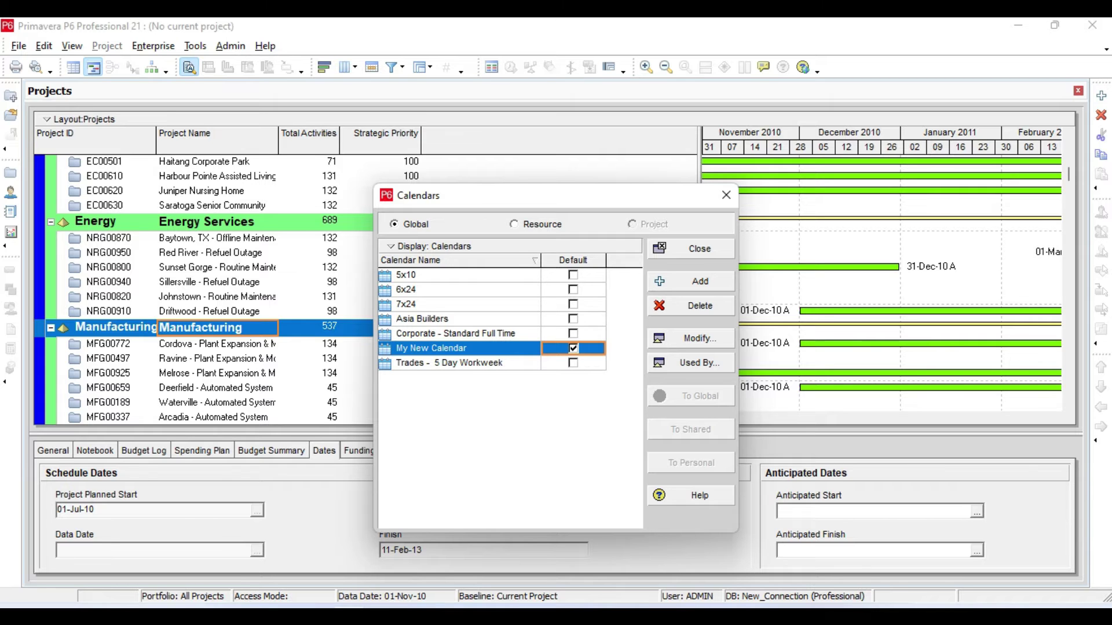
- Switch My New Calendar to detailed work hours/day and set its time period to 12 hours per day
left_click(690, 338)
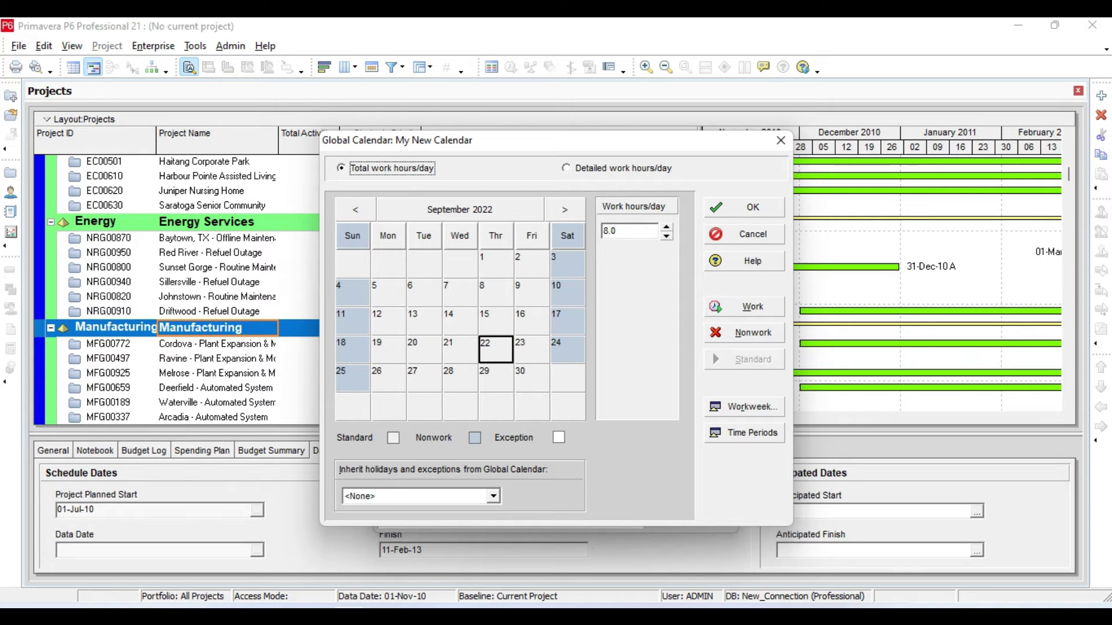
left_click(566, 168)
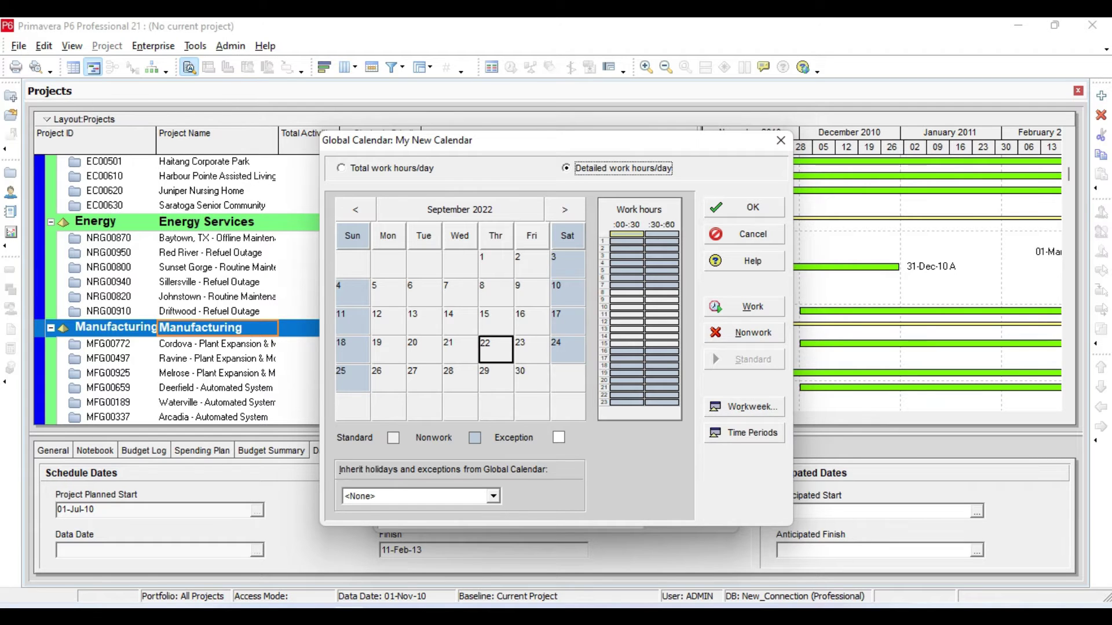
left_click(744, 433)
type("12")
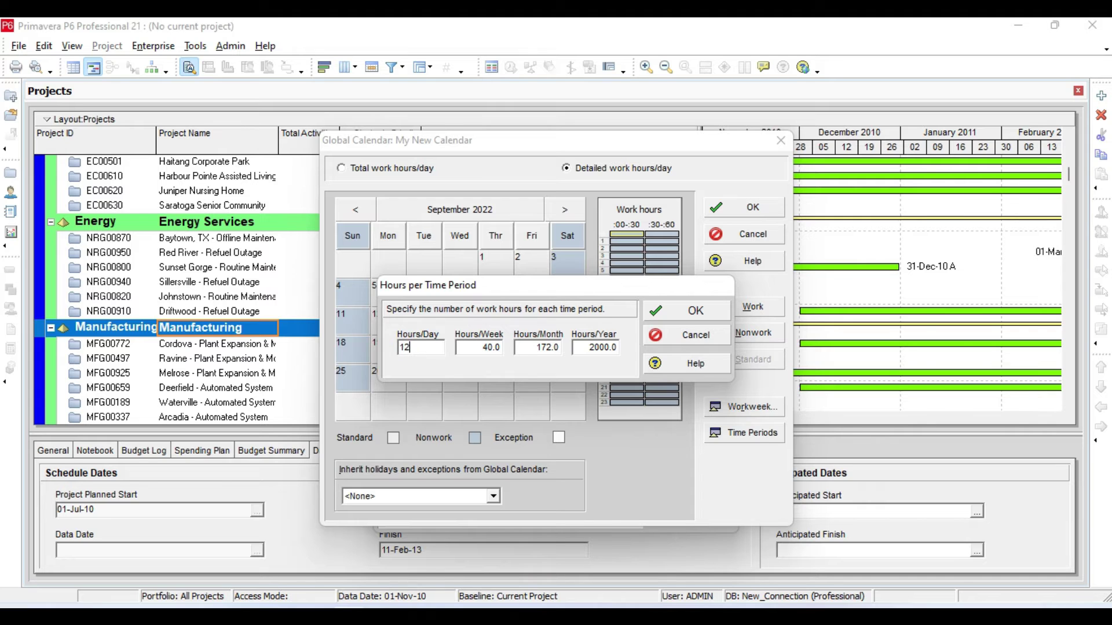
left_click(476, 348)
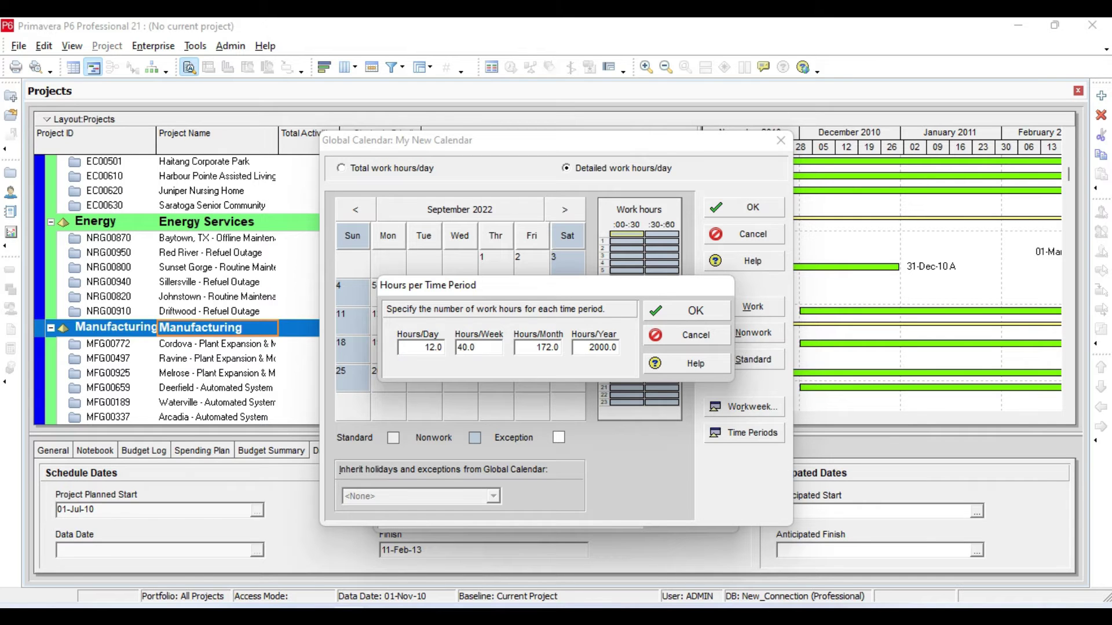
- Switch to Excel and create a blank workbook in a maximized window
key("super")
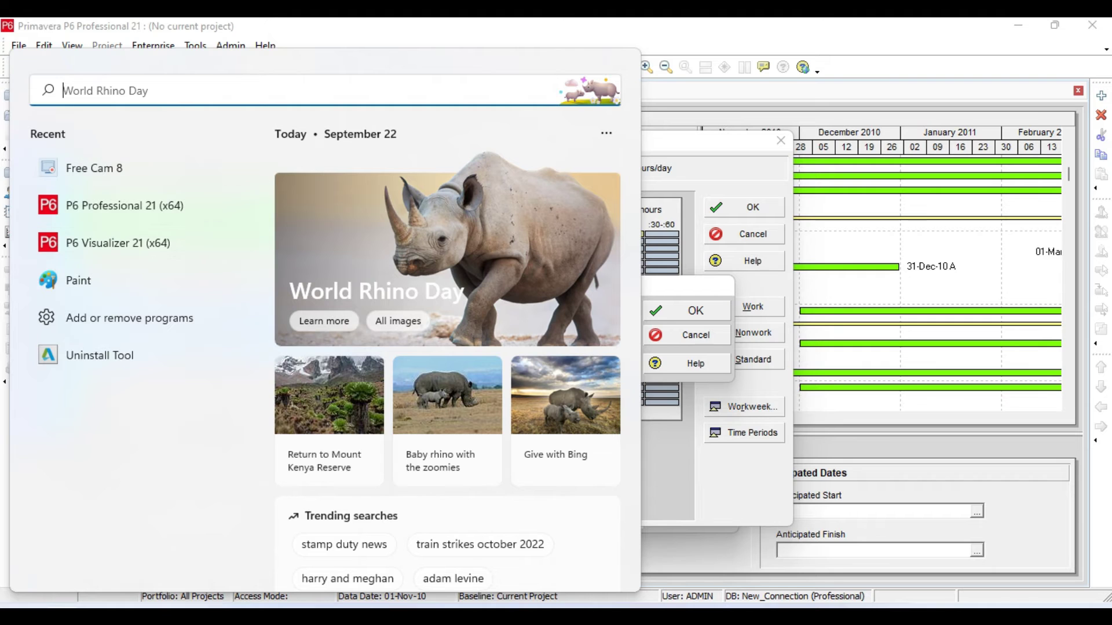
type("excel")
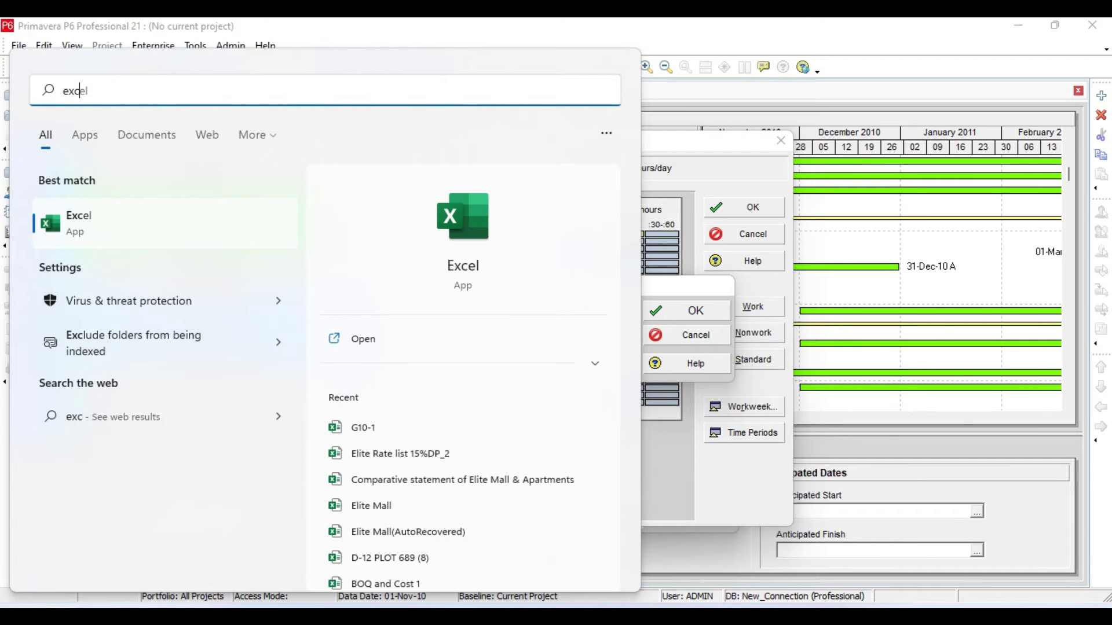
key("Return")
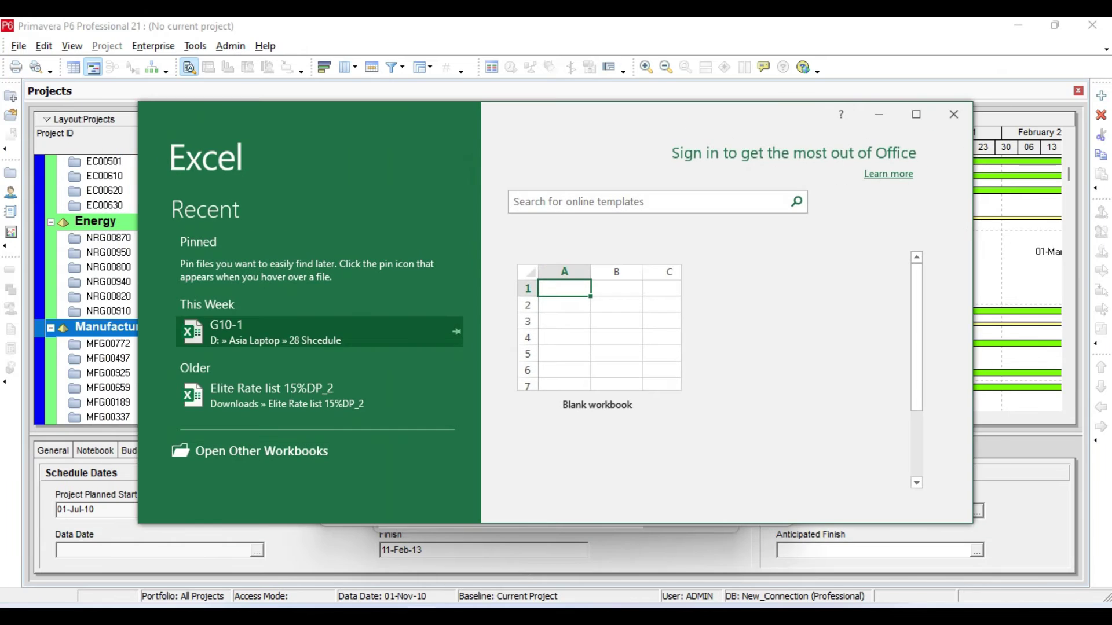
left_click(599, 336)
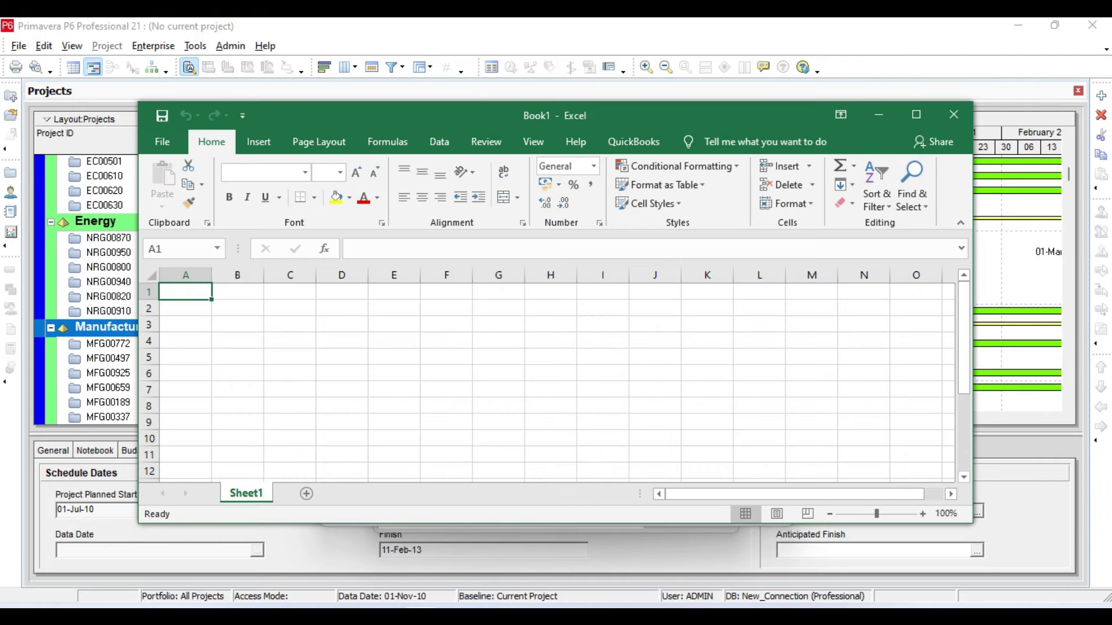
left_click(916, 115)
- Calculate the weekly hours as 12*6 in cell H8 and the monthly hours as 26*12 in cell H9
left_click(411, 320)
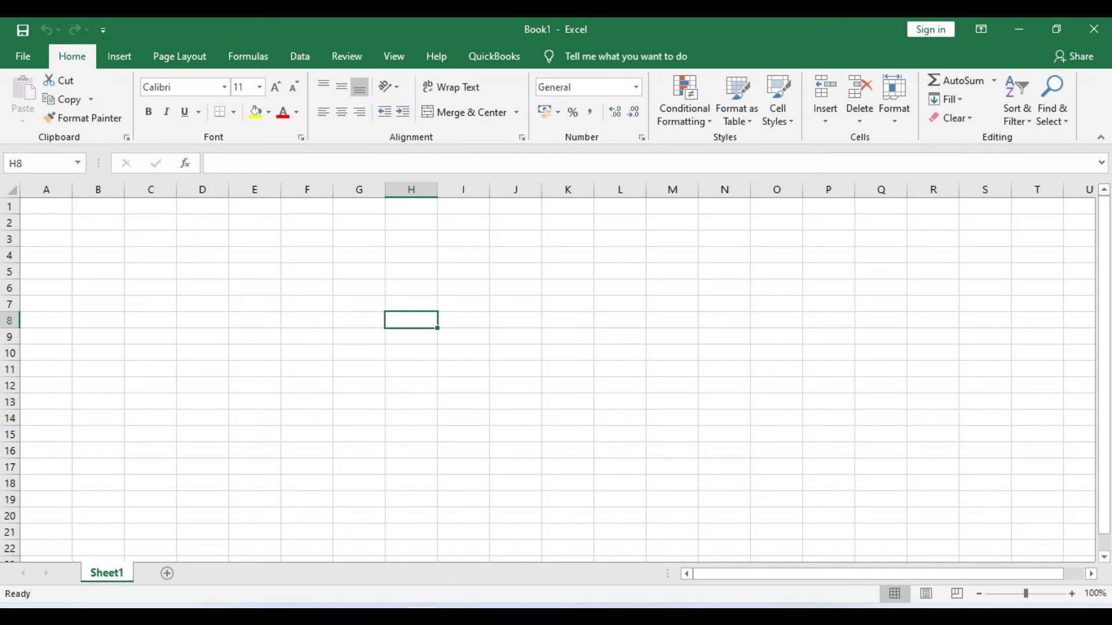
type("+12*6")
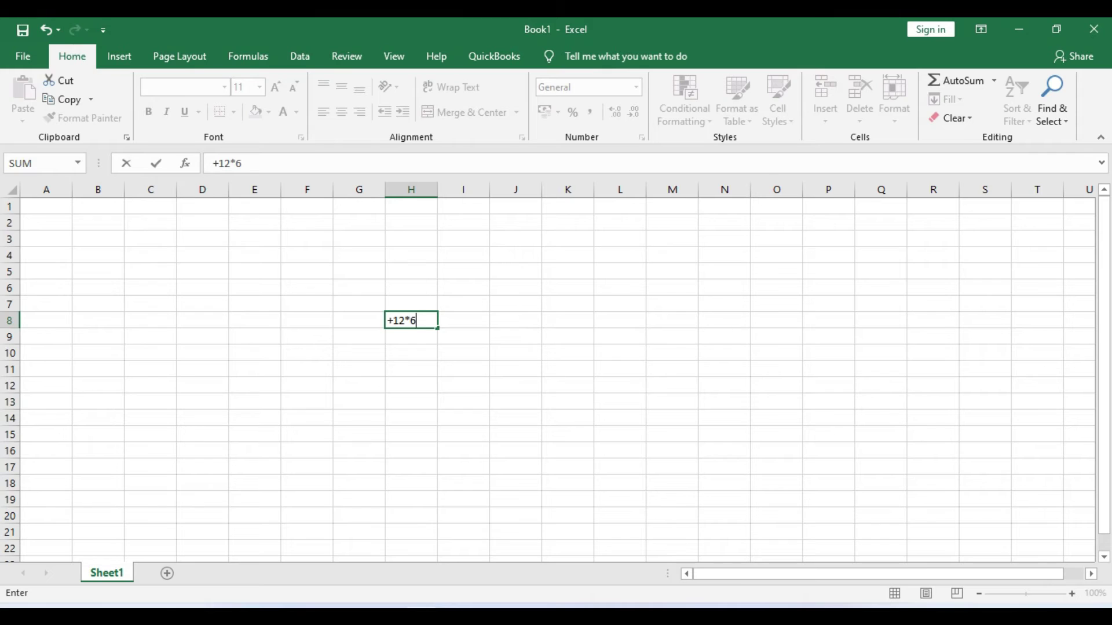
key("Return")
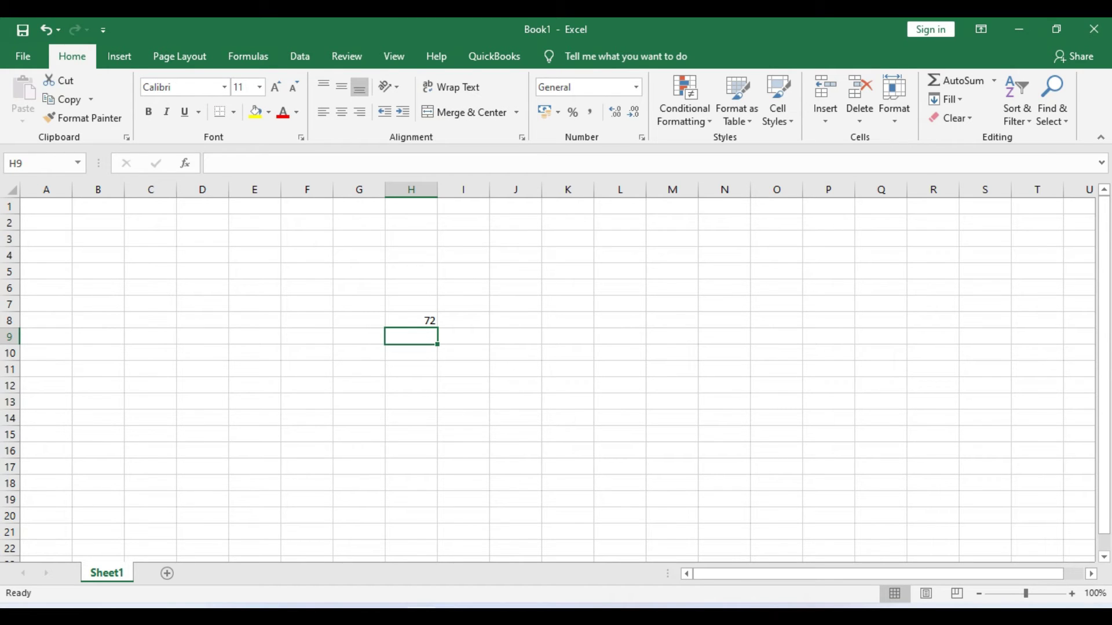
type("+")
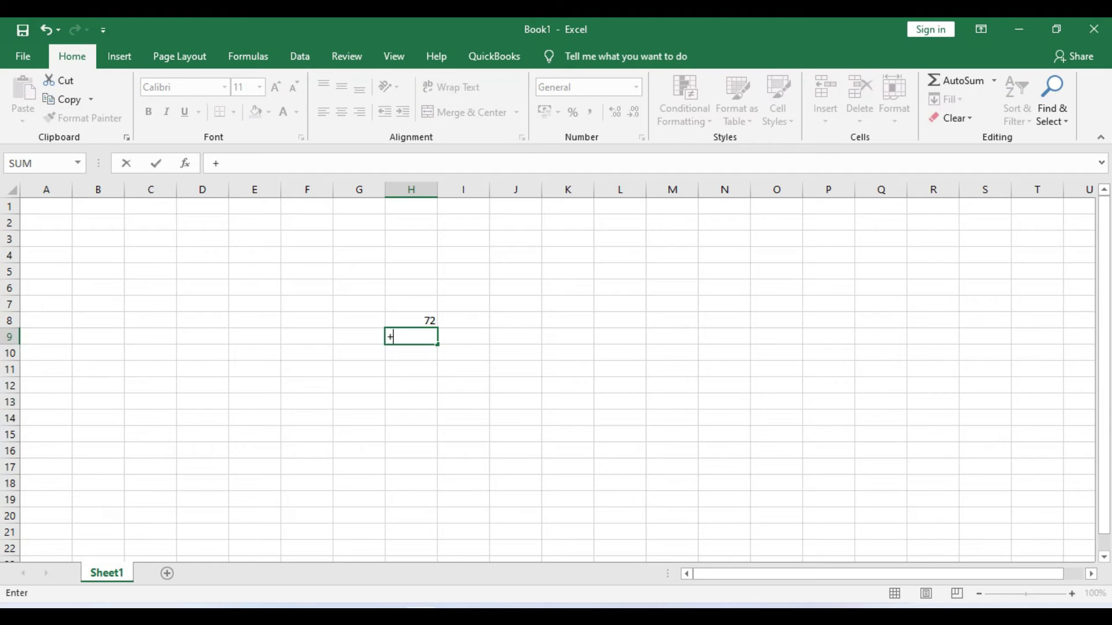
type("26*12")
key("Return")
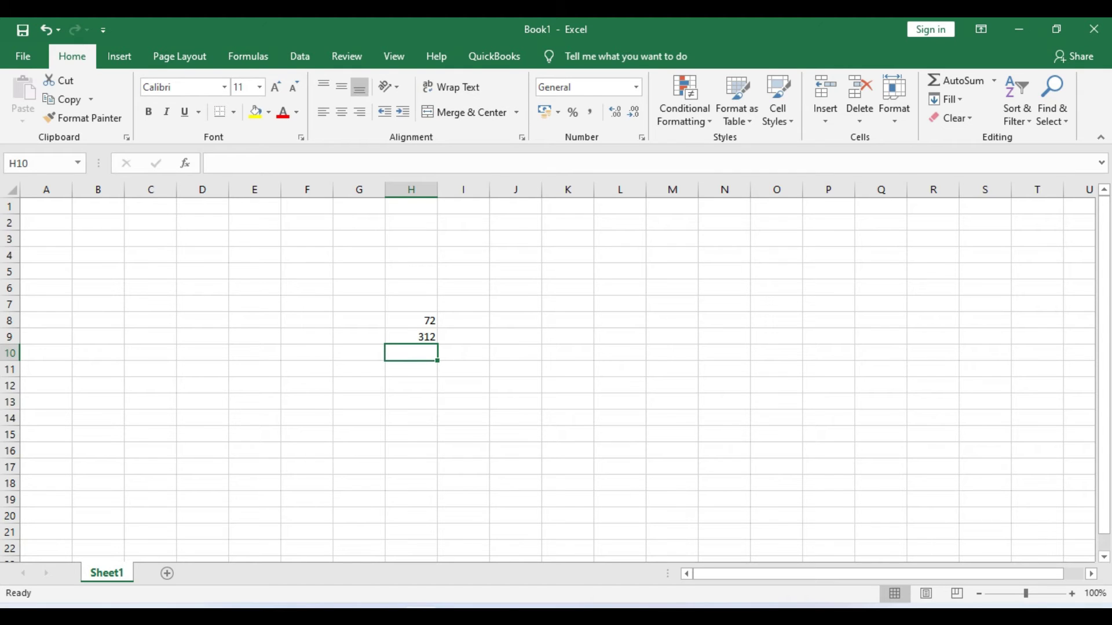
- Calculate the yearly hours in cell H10 by multiplying the monthly hours in H9 by 12
type("+")
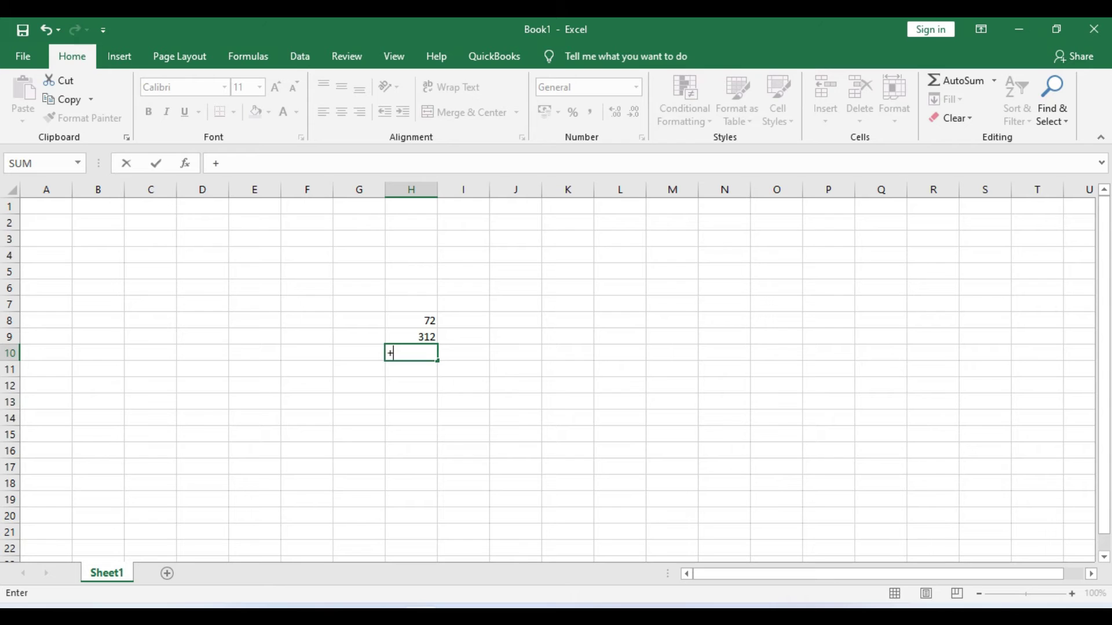
key("Up")
type("*12")
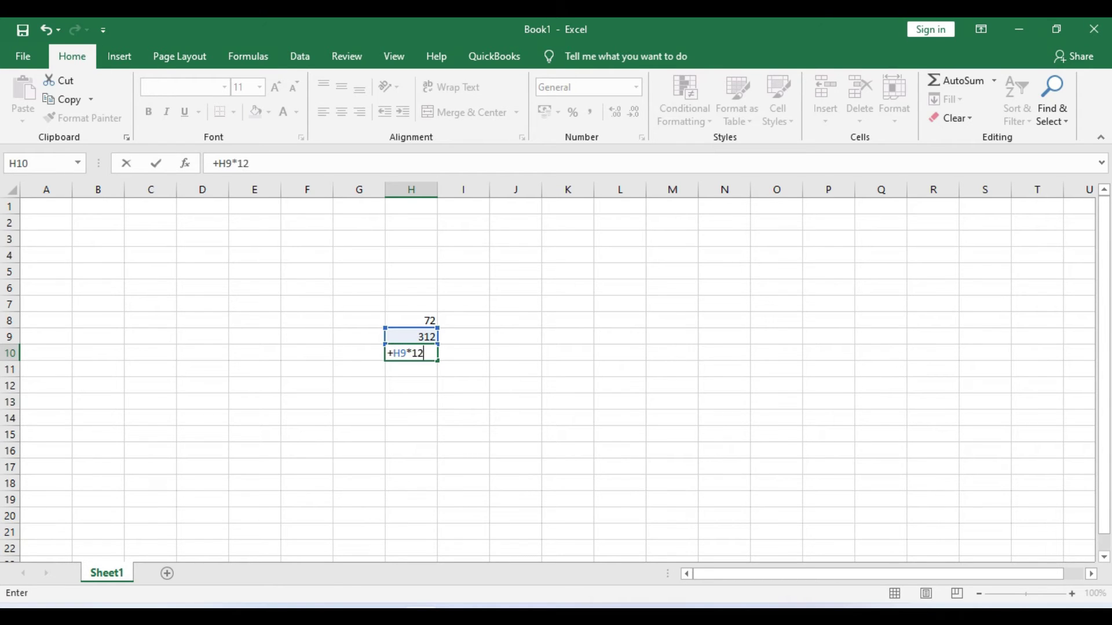
key("Return")
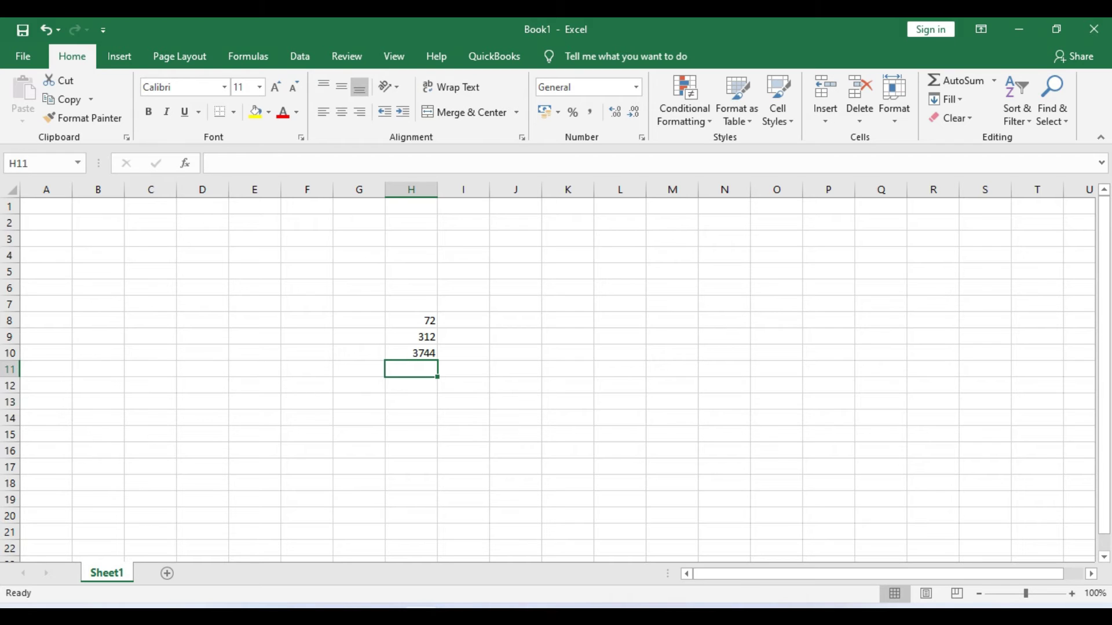
- Return to Primavera P6 and set the calendar's hours per week to 72
key("alt+Tab")
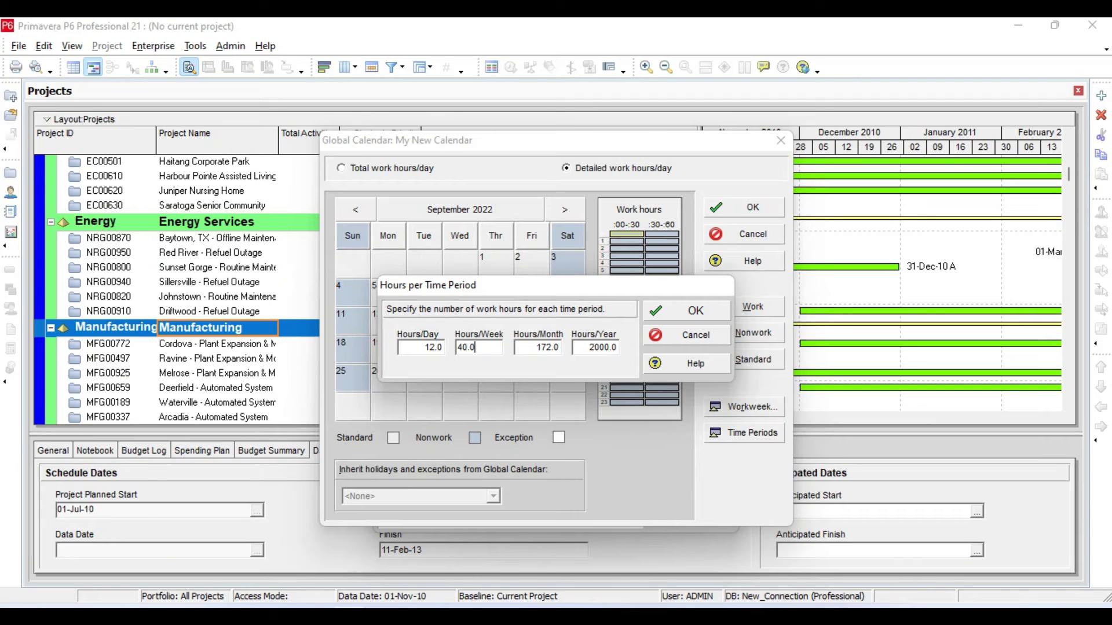
left_click_drag(477, 347, 456, 347)
type("72")
key("Tab")
- Check the monthly hours calculated in Excel's cell H9 and set the calendar's hours per month to 312 in Primavera P6
key("alt+Tab")
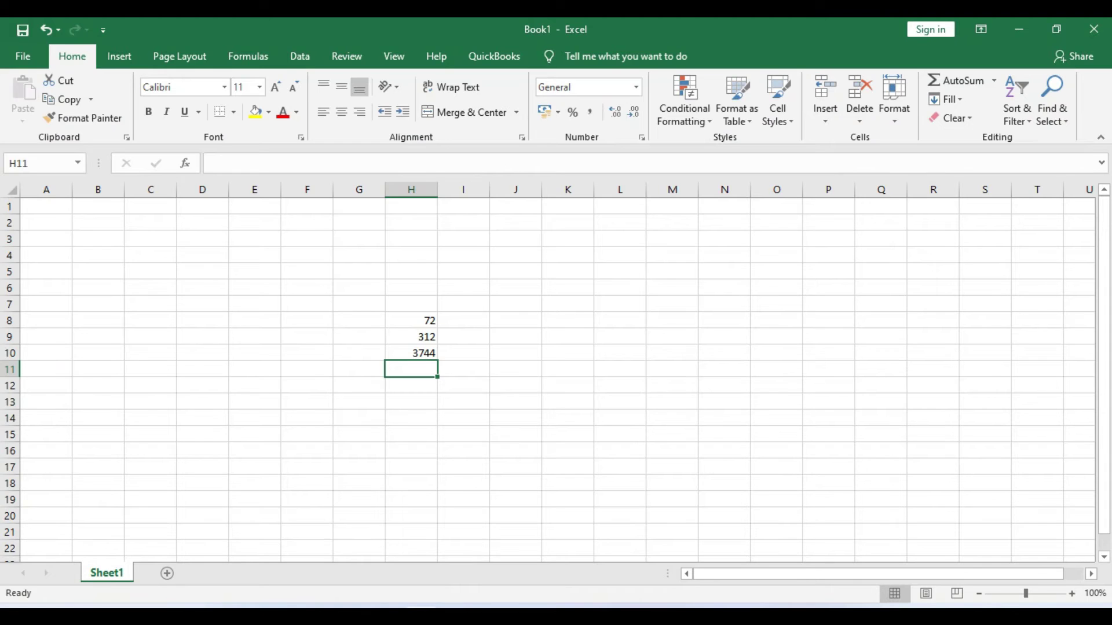
key("alt+Tab")
key("alt+Tab")
left_click(411, 337)
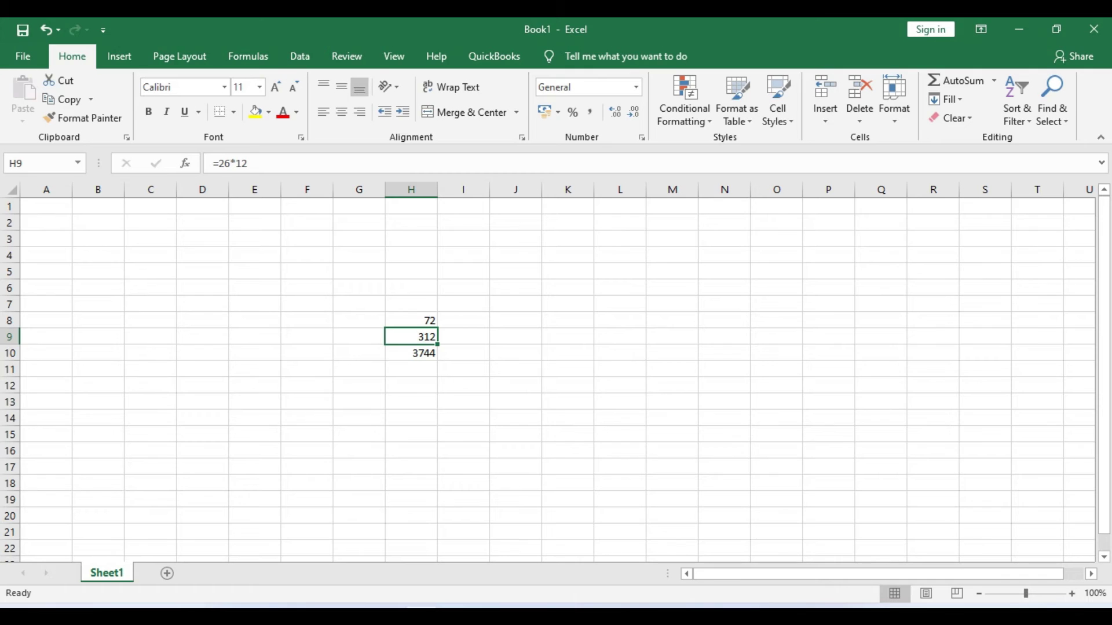
key("alt+Tab")
key("BackSpace")
key("BackSpace")
key("BackSpace")
key("BackSpace")
key("BackSpace")
type("312")
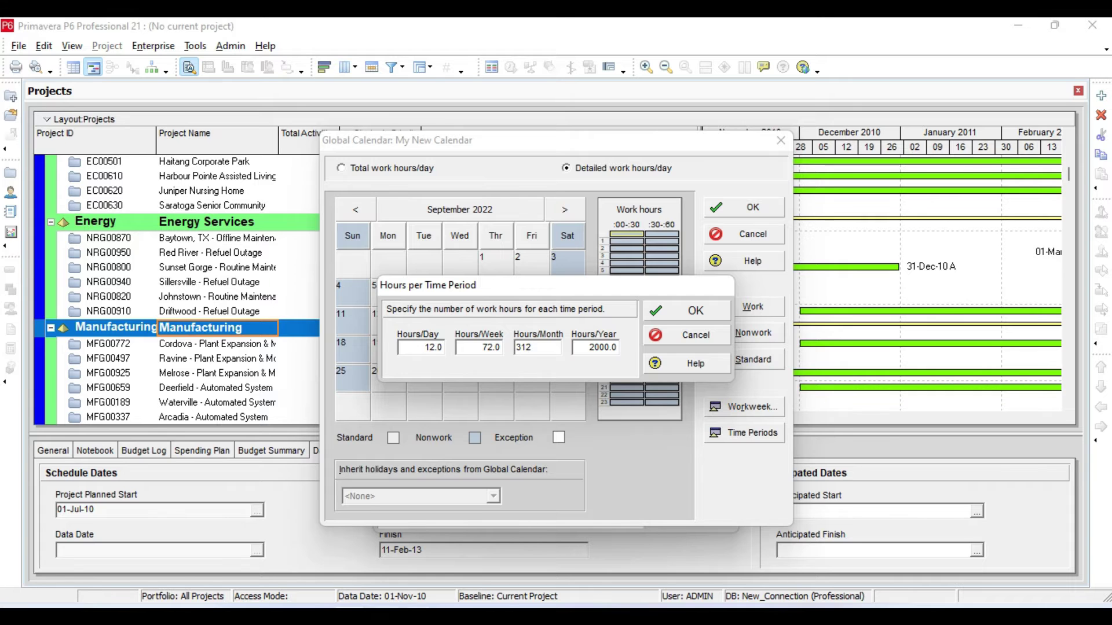
- Check the yearly hours in Excel, set the calendar's hours per year to 3744 in Primavera P6, and accept the time periods
key("alt+Tab")
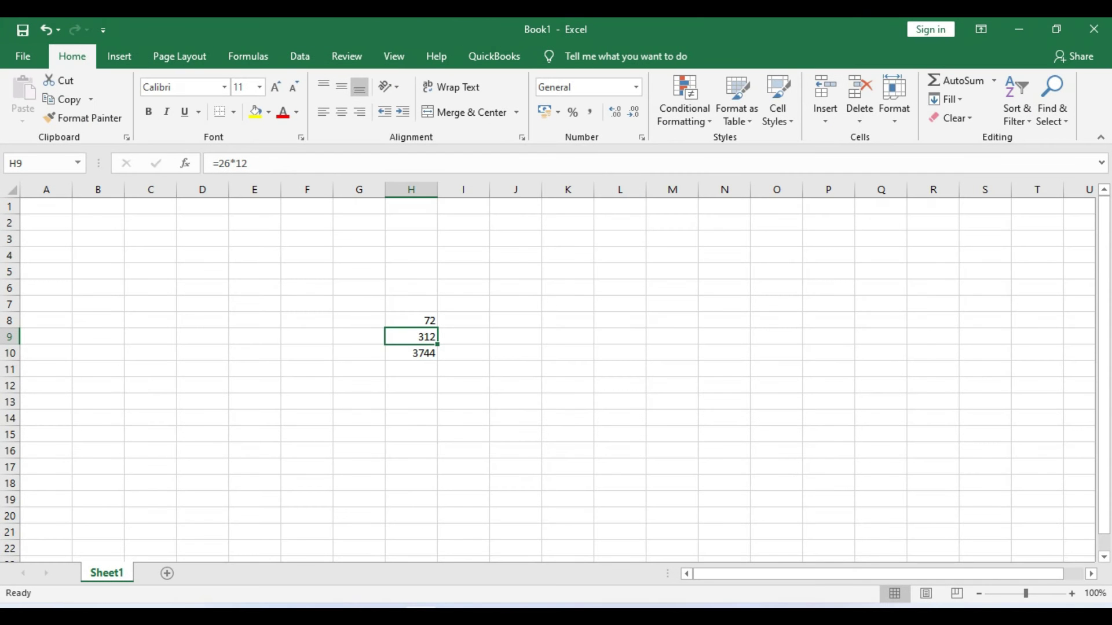
key("alt+Tab")
left_click_drag(613, 348, 572, 348)
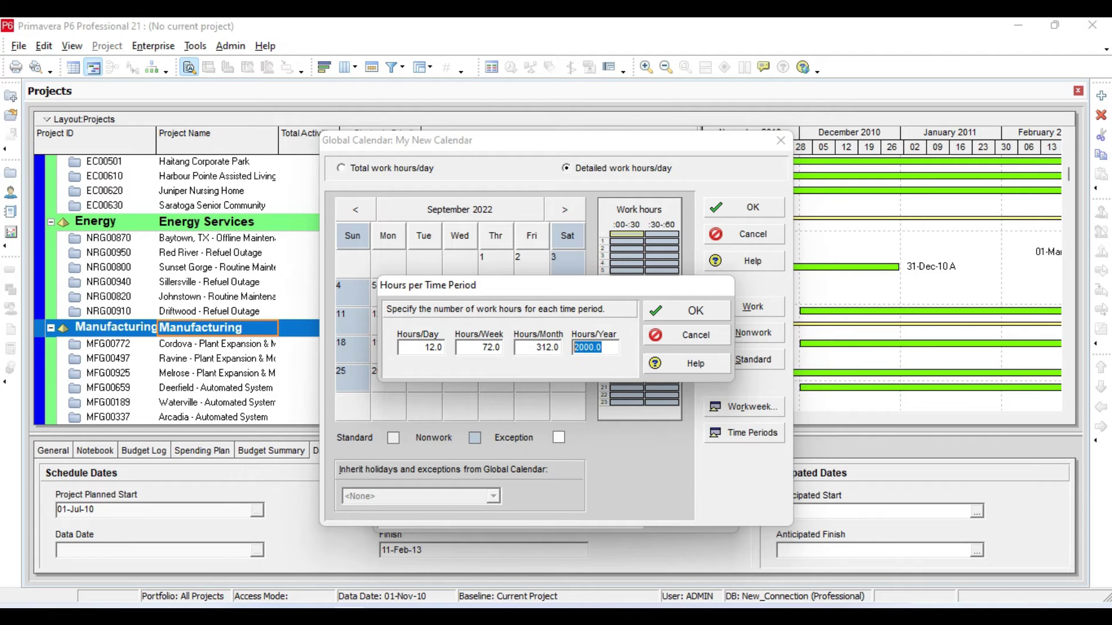
type("3740")
key("BackSpace")
type("4")
key("Return")
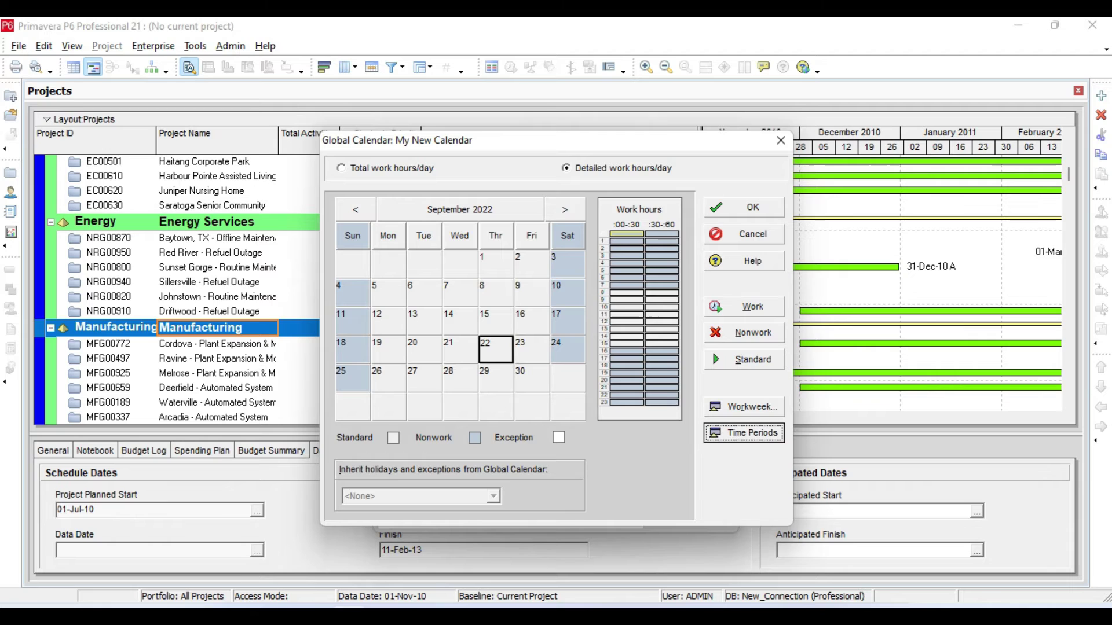
- For 22 September 2022, mark the 12:00 hour as nonwork and hours 16 through 21 as work
left_click(626, 322)
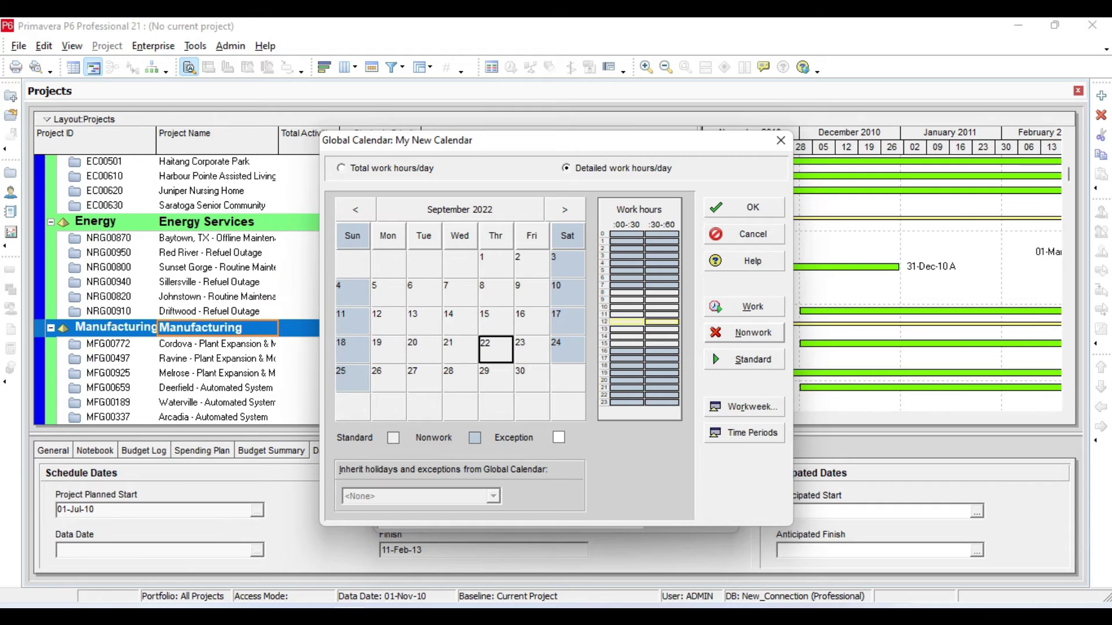
left_click(744, 333)
left_click_drag(627, 351, 661, 388)
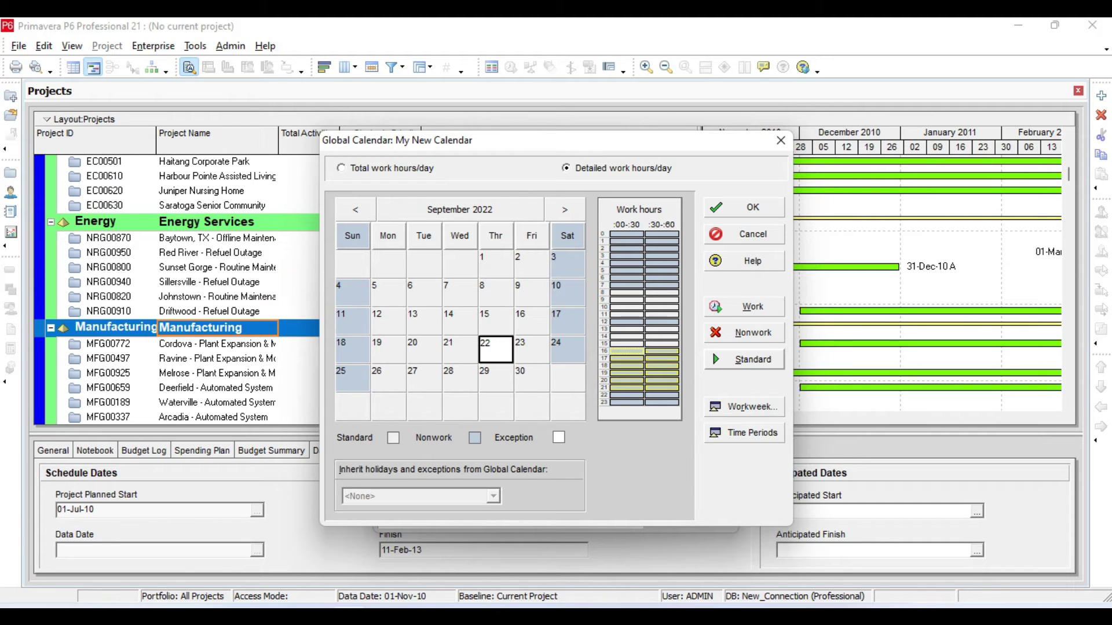
left_click(746, 306)
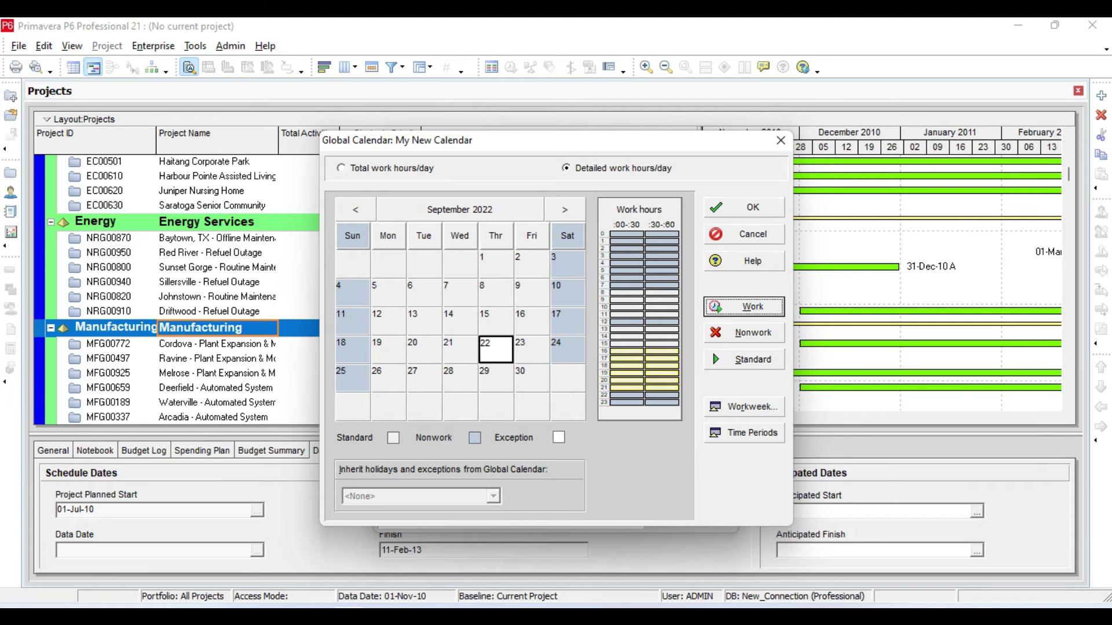
- Set Saturday's standard work hours in the workweek to hours 8 through 11 and 13 through 21
left_click(744, 406)
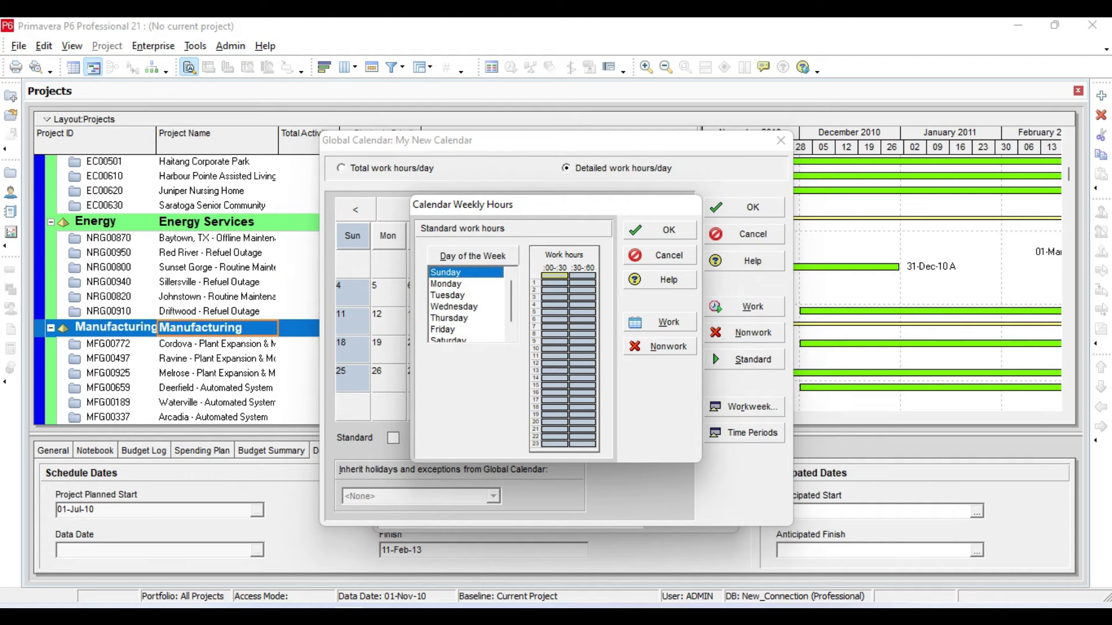
left_click(449, 340)
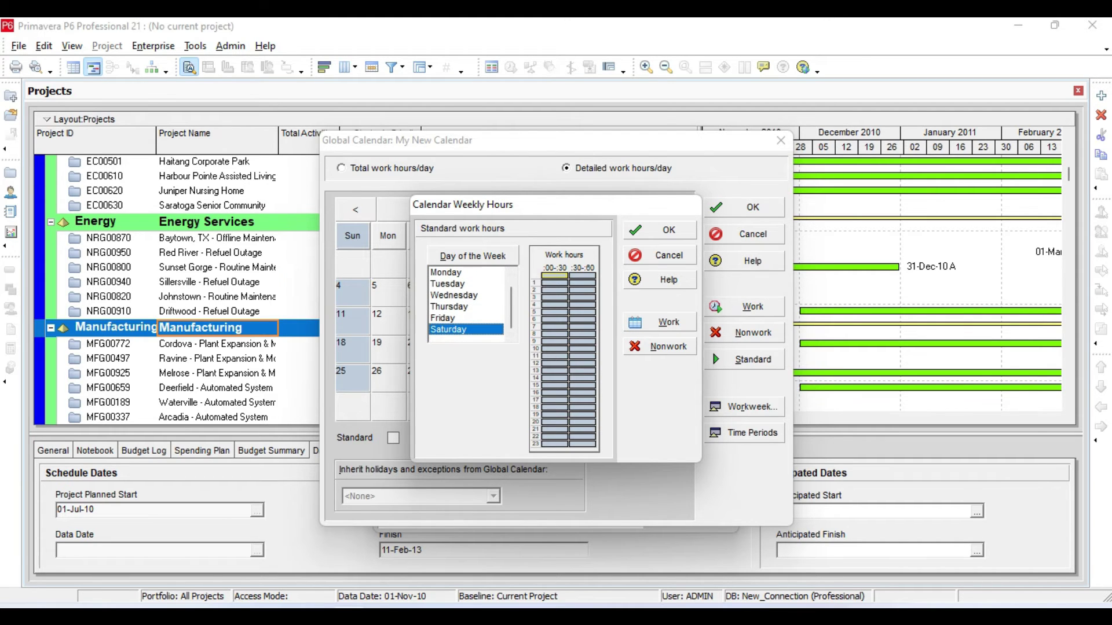
left_click_drag(554, 334, 582, 356)
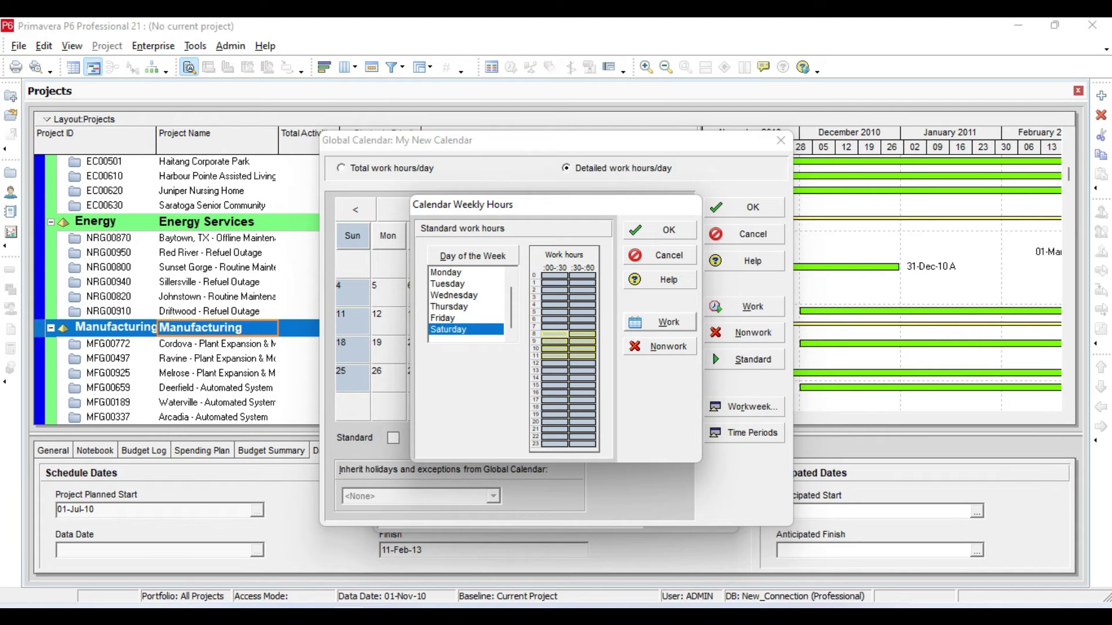
left_click(660, 322)
left_click_drag(554, 371, 582, 422)
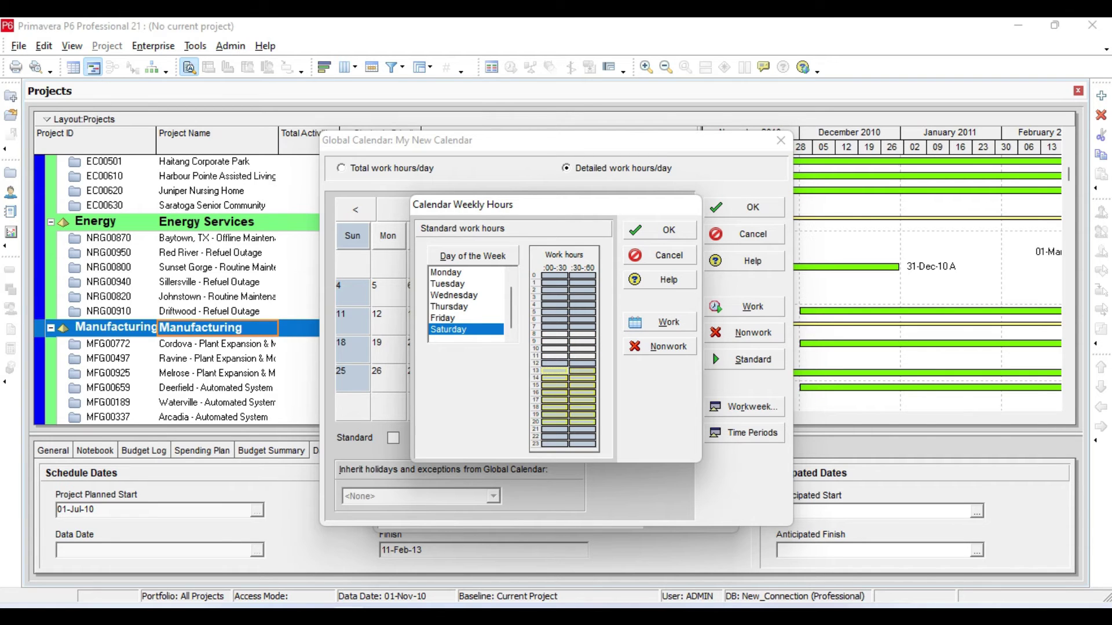
left_click_drag(582, 422, 582, 429)
left_click(660, 322)
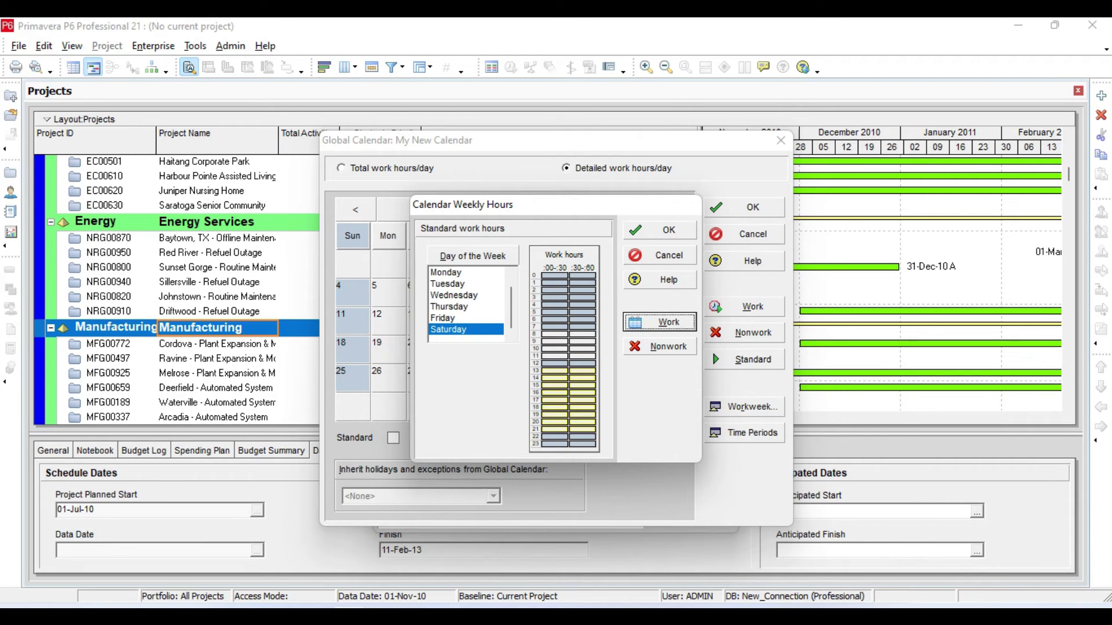
key("Return")
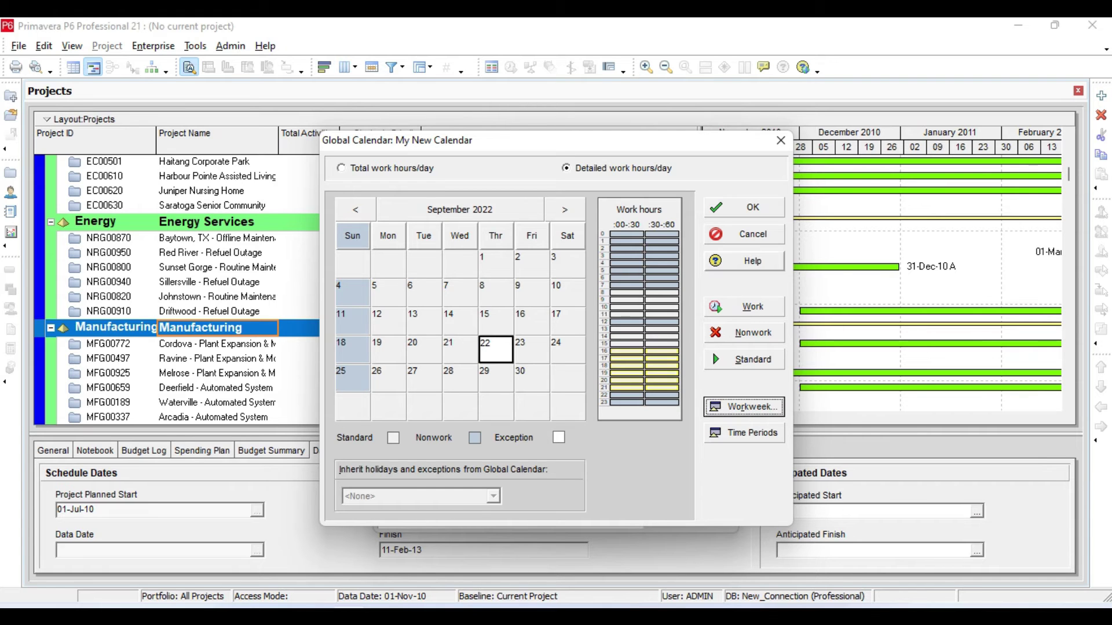
- Save the changes to My New Calendar and return to the project list
left_click(754, 209)
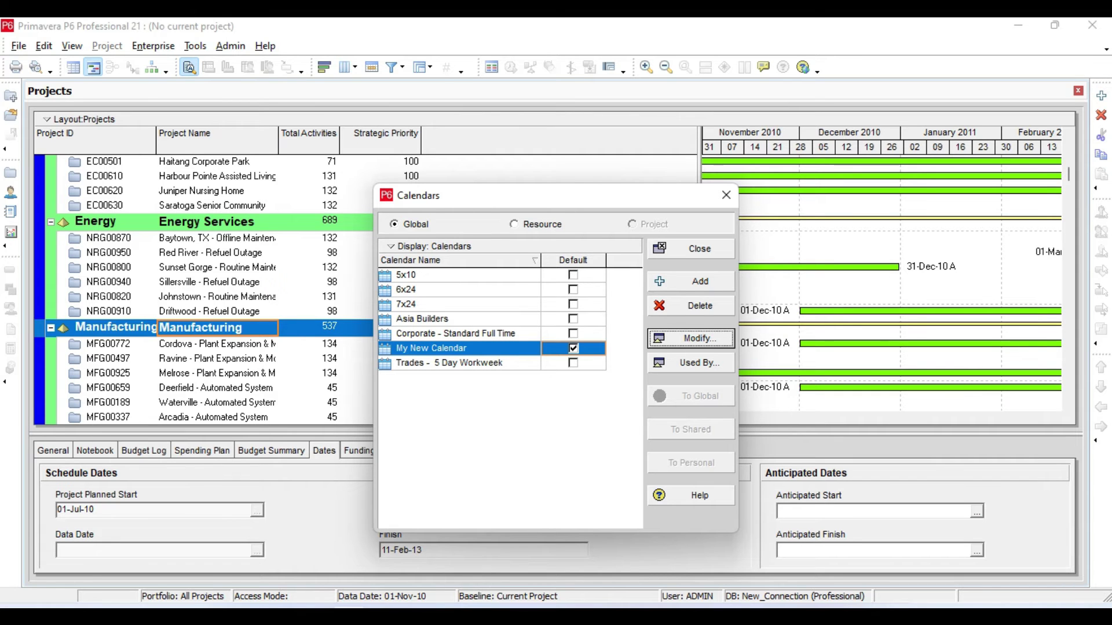
left_click(692, 248)
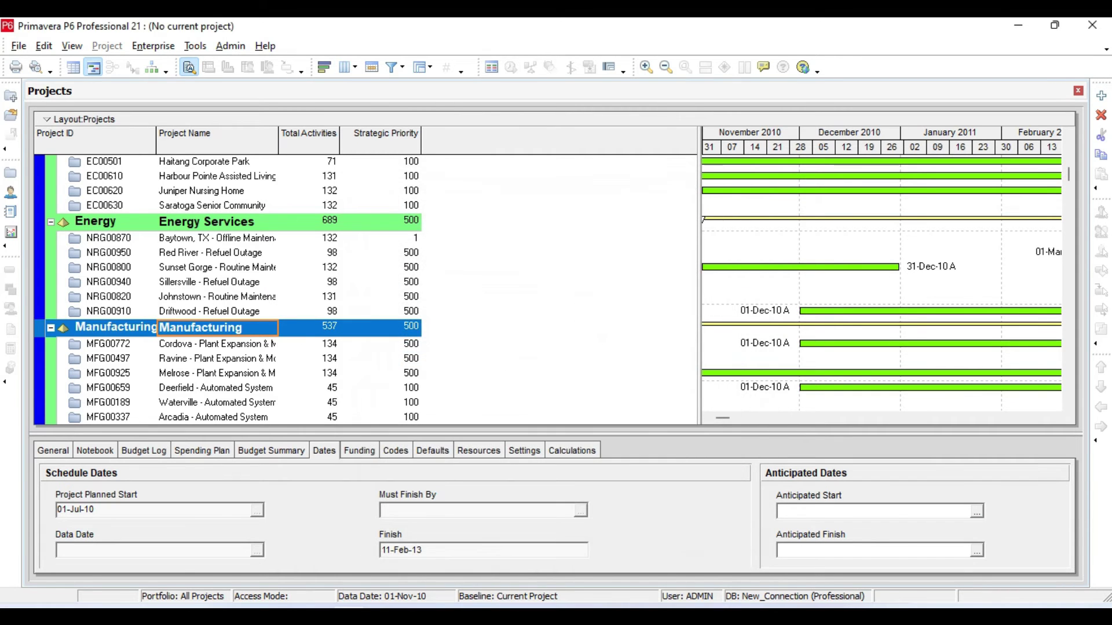
scroll(371, 290, "up", 2)
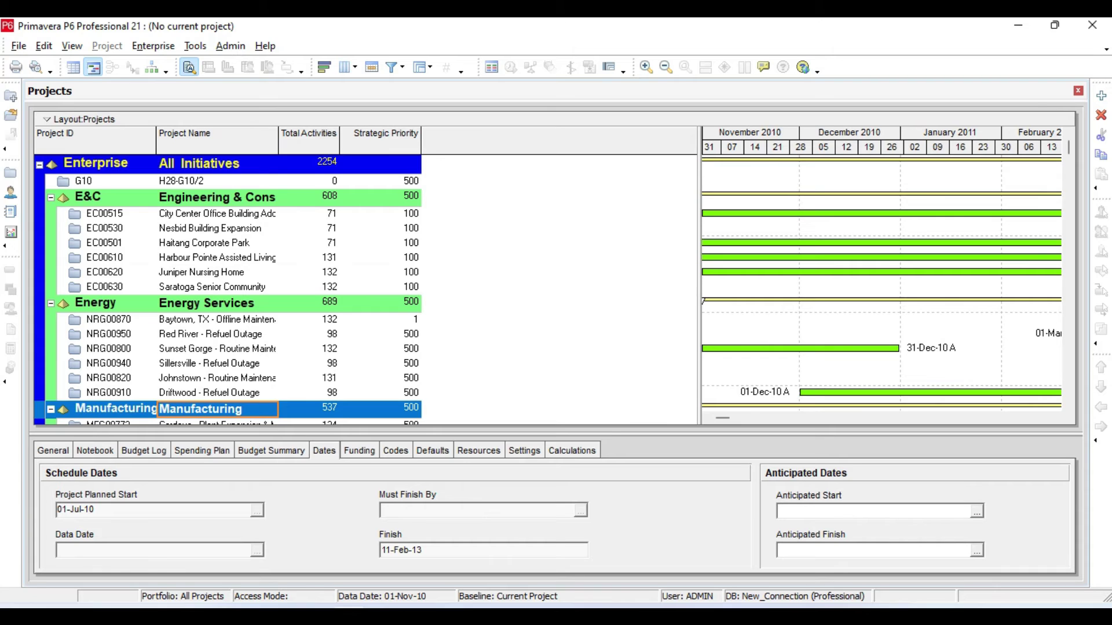
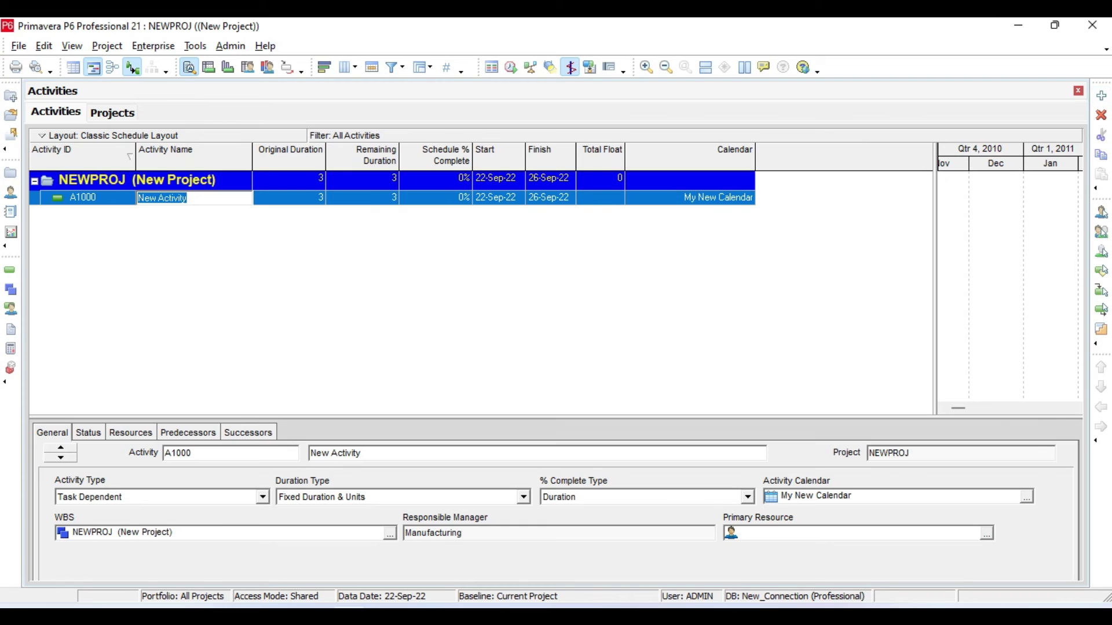
- Set activity A1000's original duration to 1 and schedule the project
left_click(289, 197)
type("1")
key("Return")
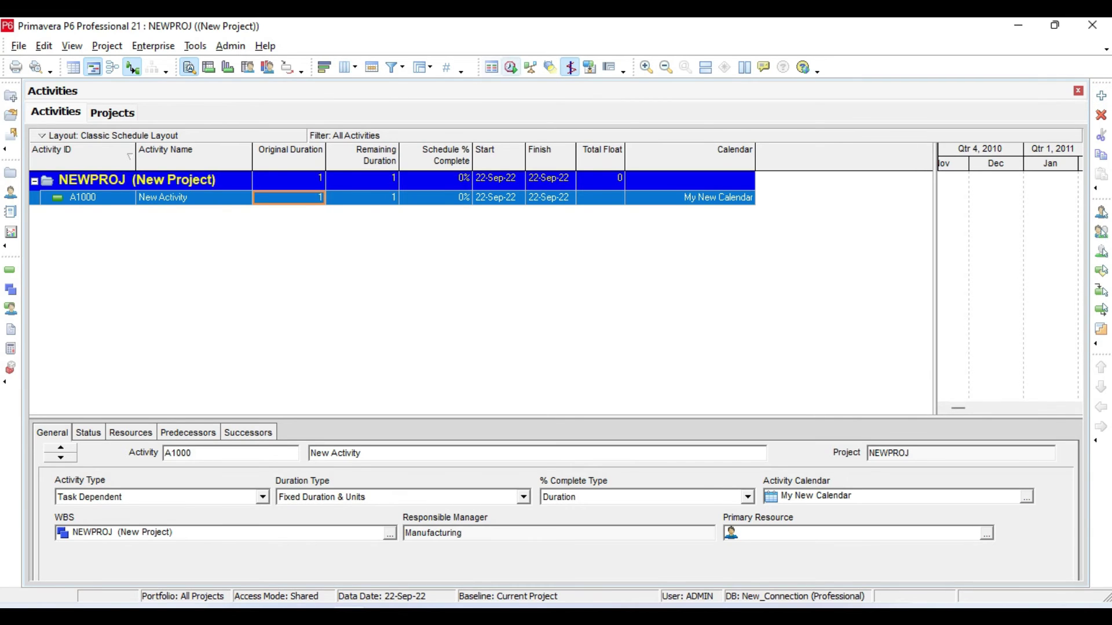
left_click(510, 67)
key("Return")
left_click(690, 198)
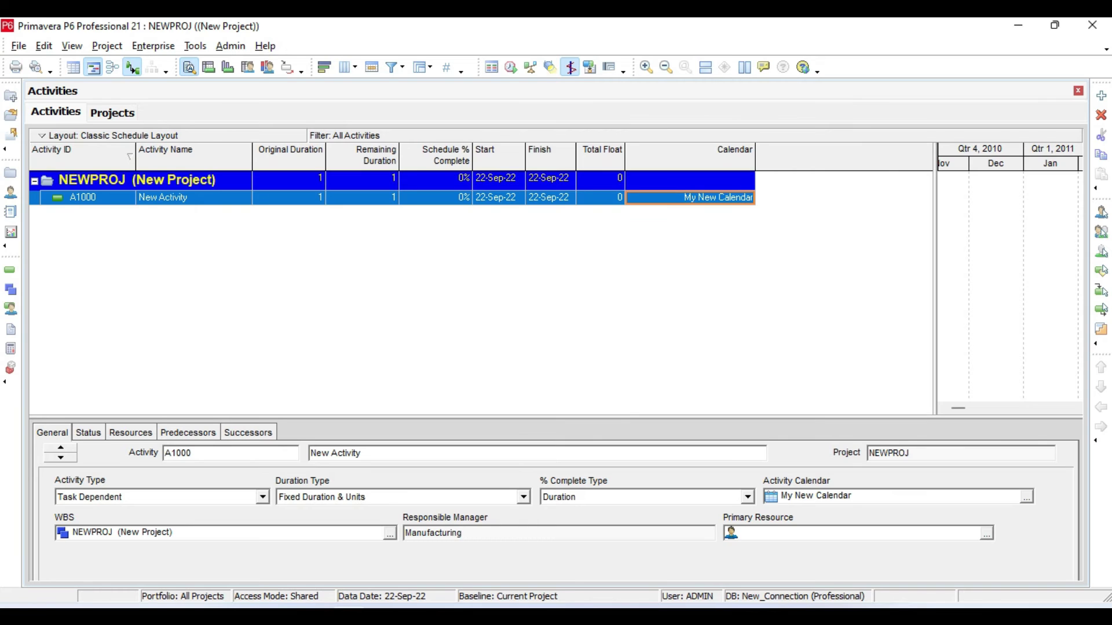
left_click(289, 198)
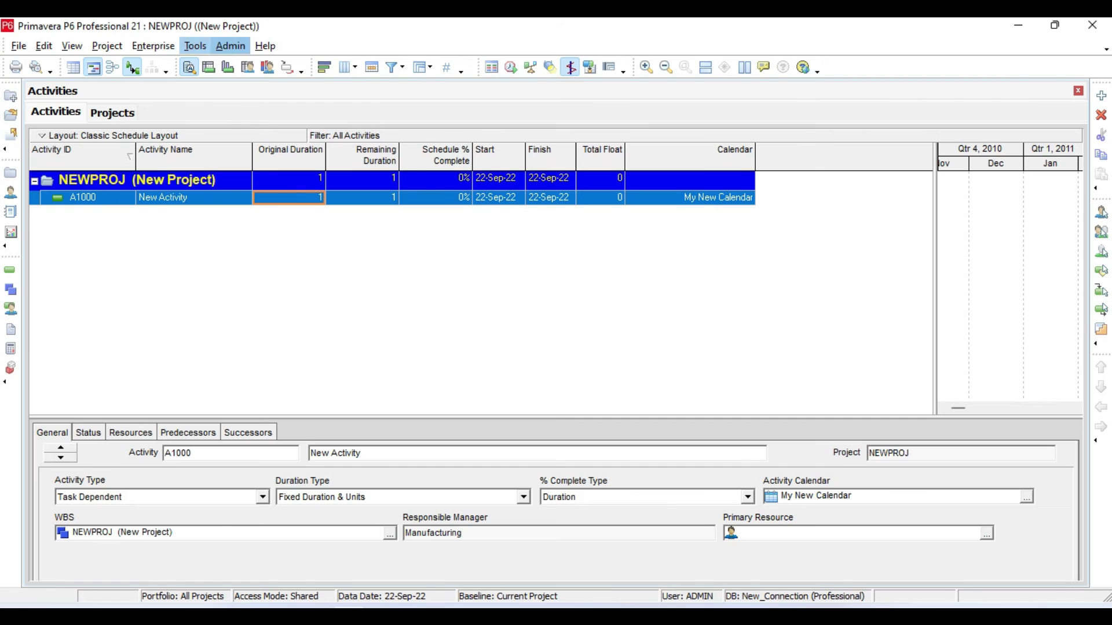
- Modify the global calendar My New Calendar to 8 total work hours for 22 September 2022 and save it
left_click(230, 46)
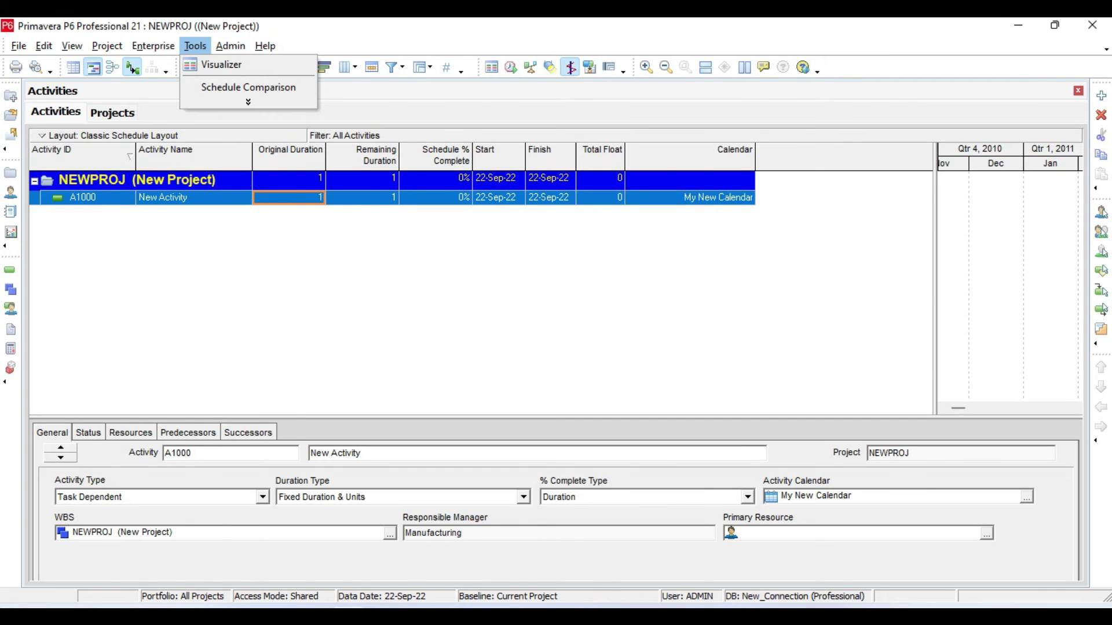
mouse_move(153, 45)
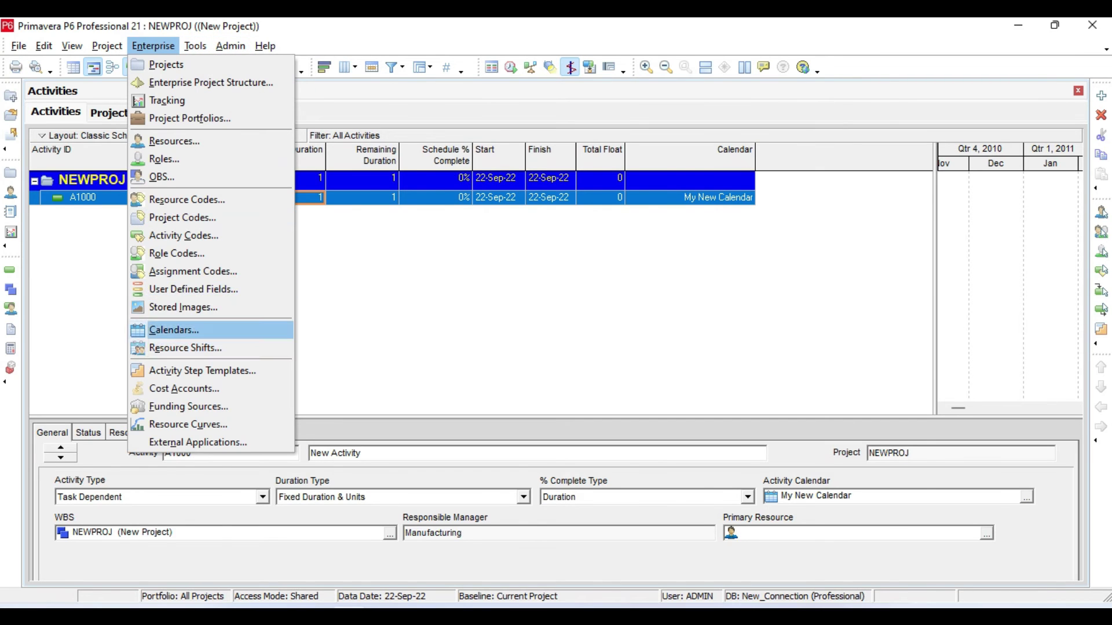
left_click(173, 330)
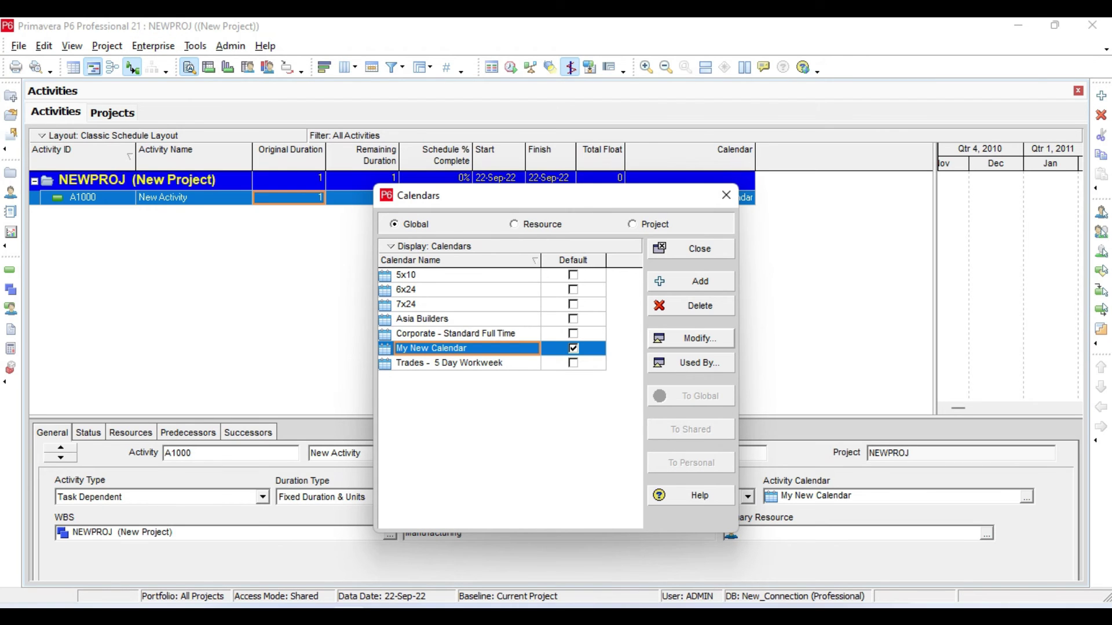
left_click(690, 338)
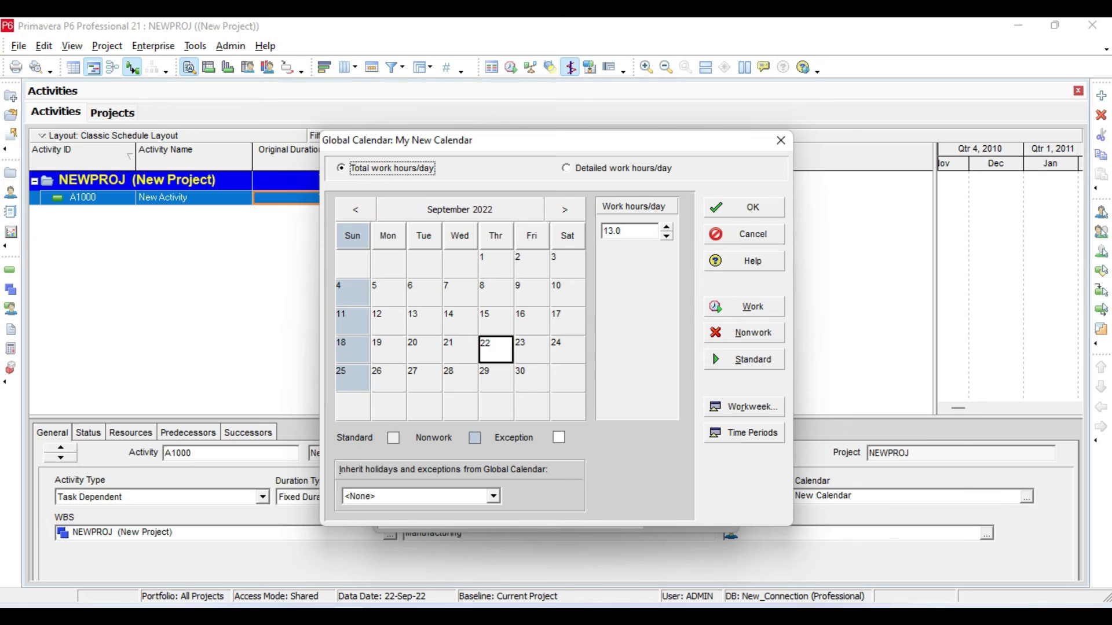
key("Tab")
type("8")
left_click(747, 208)
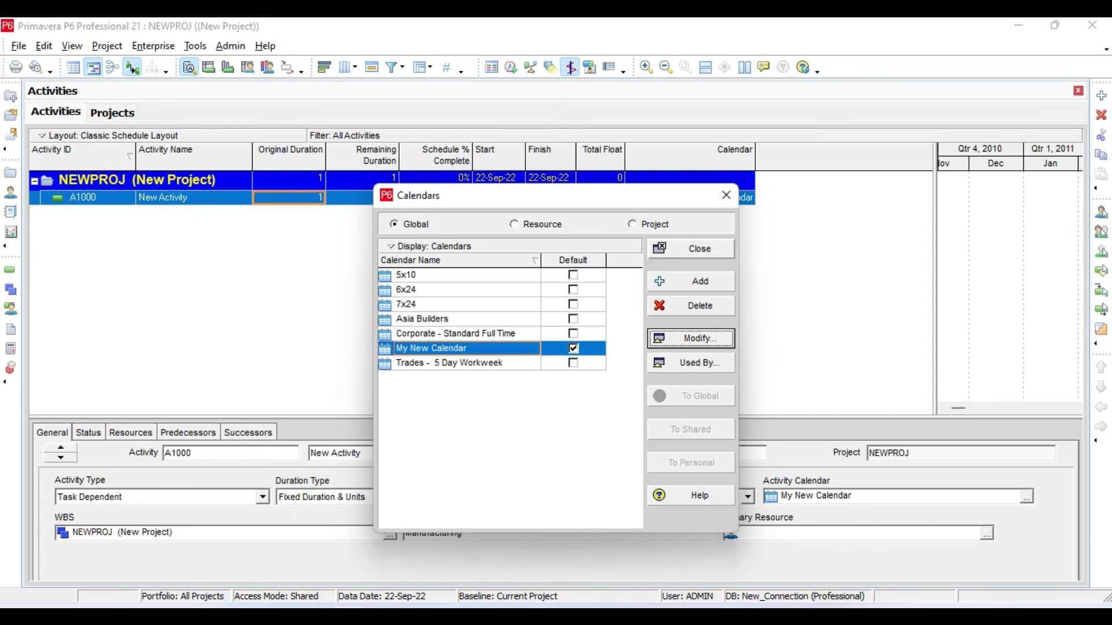
left_click(691, 249)
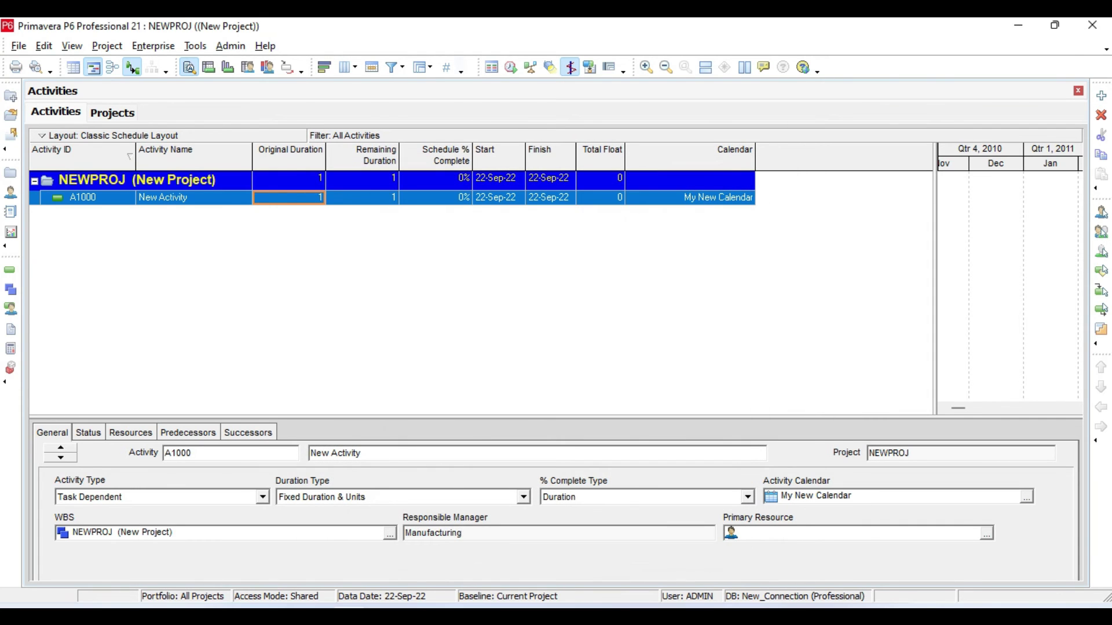
- Reschedule the project with its own data date to apply the calendar change
left_click(510, 67)
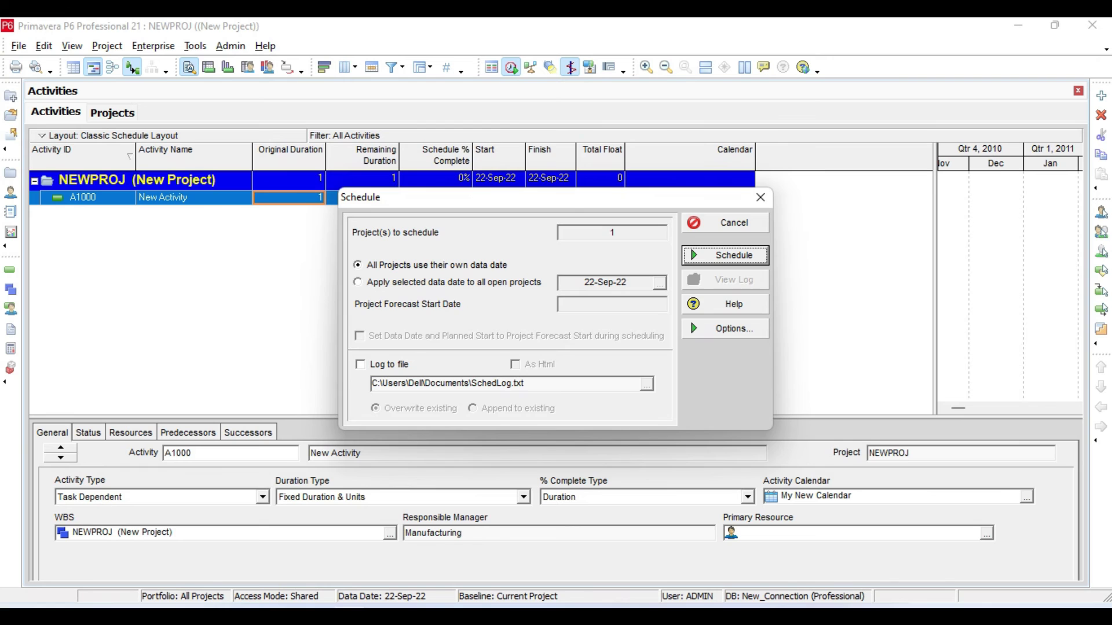
key("Return")
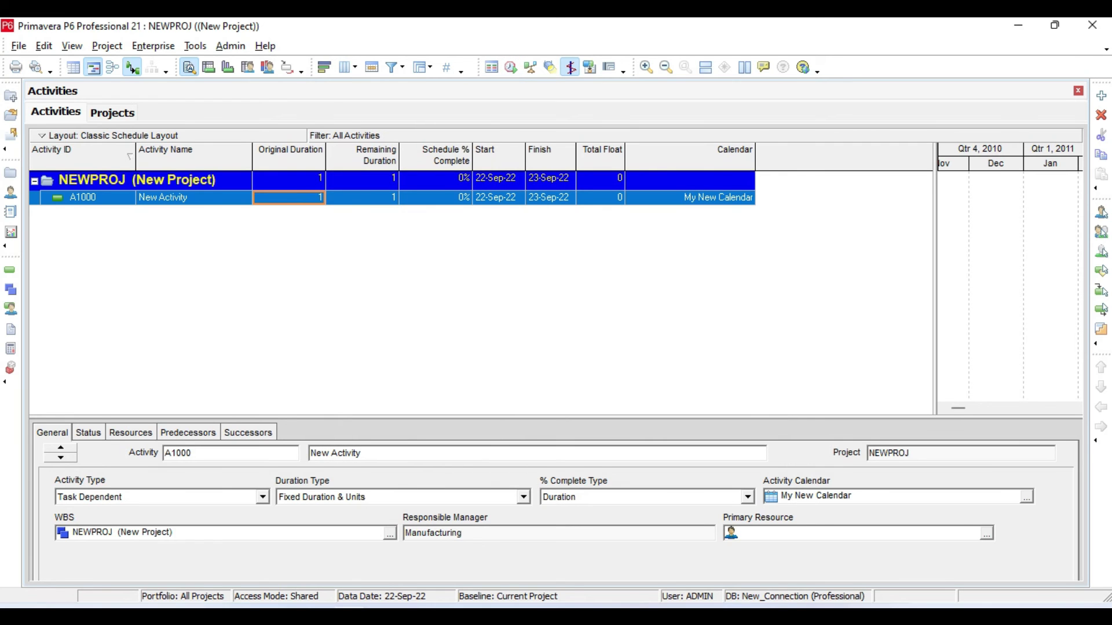
left_click(511, 67)
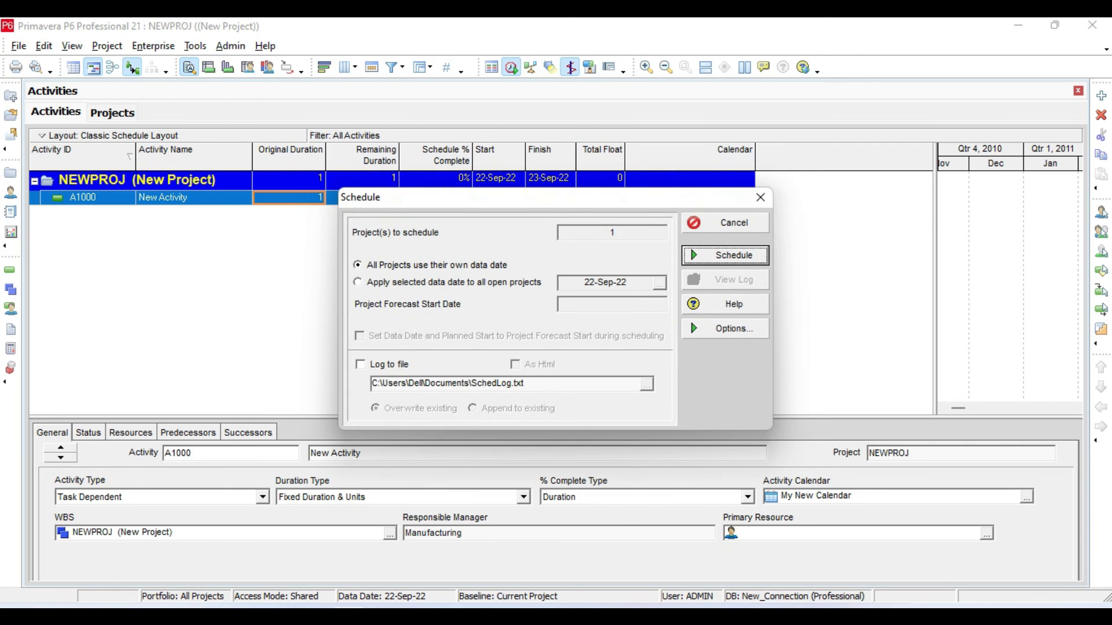
key("Return")
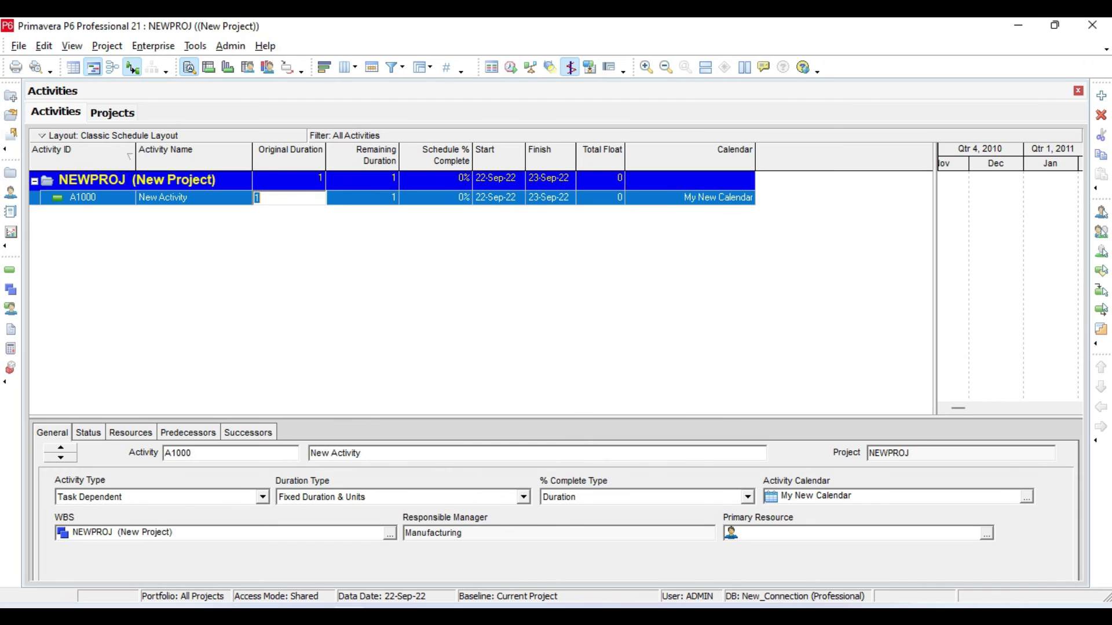
- Change activity A1000's calendar to Corporate - Standard Full Time
double_click(690, 197)
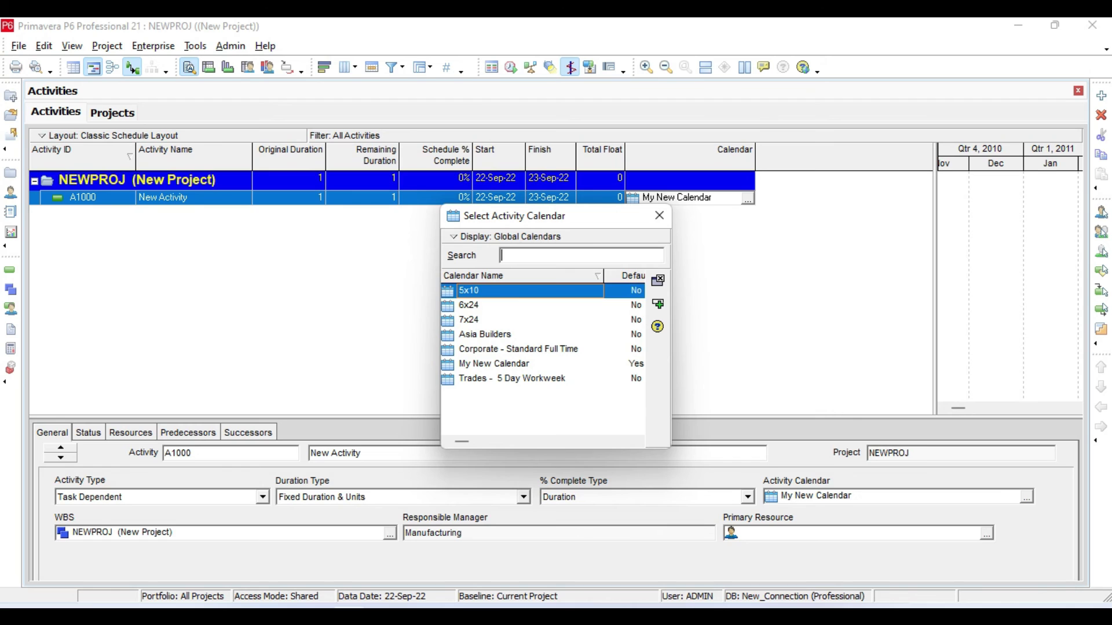
key("Down")
key("Down")
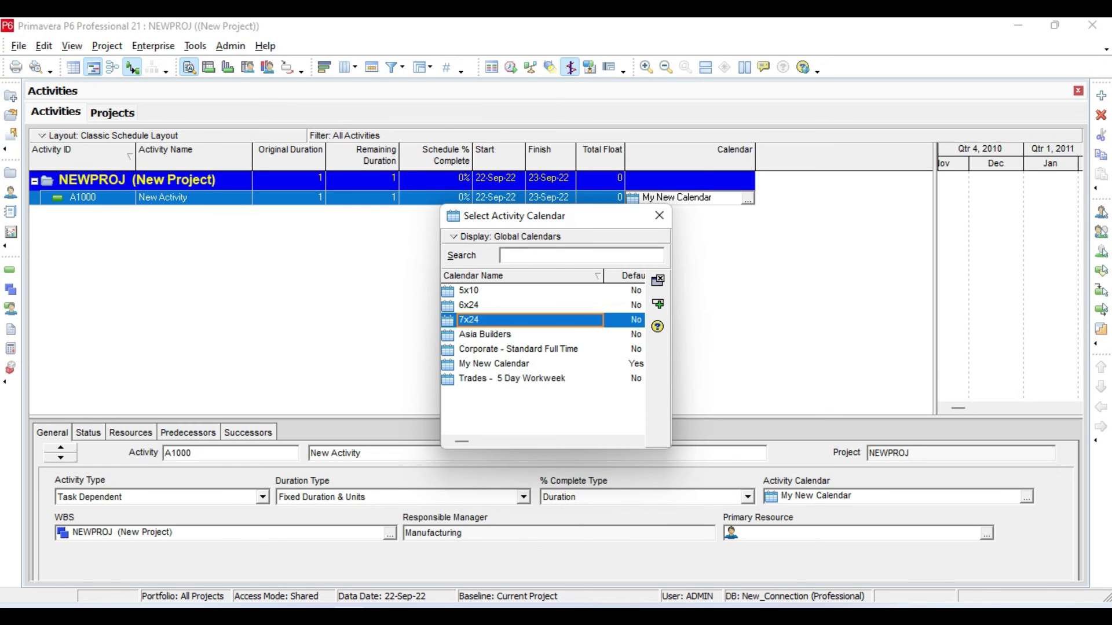
key("Down")
key("Down")
key("Return")
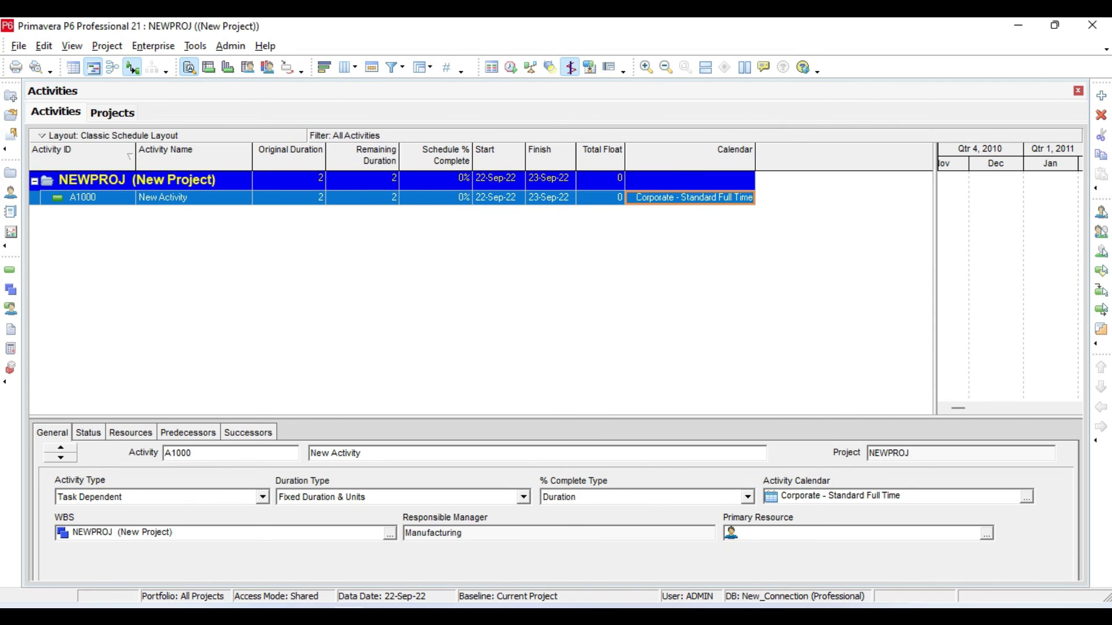
- Switch activity A1000 back to My New Calendar, and reassign Corporate - Standard Full Time to compare the durations
double_click(690, 198)
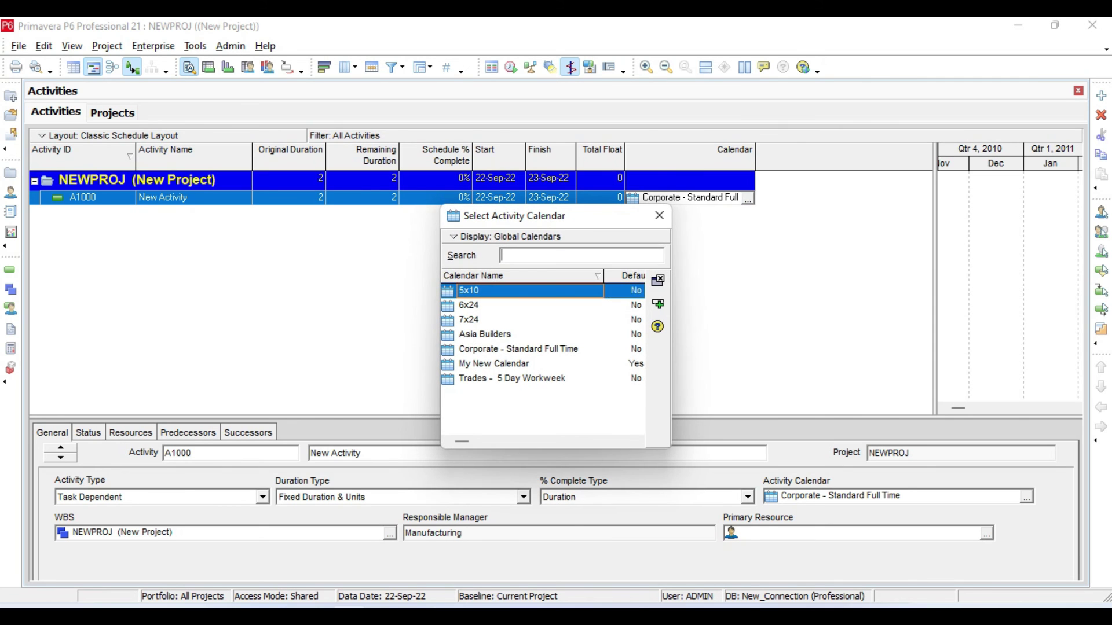
double_click(494, 364)
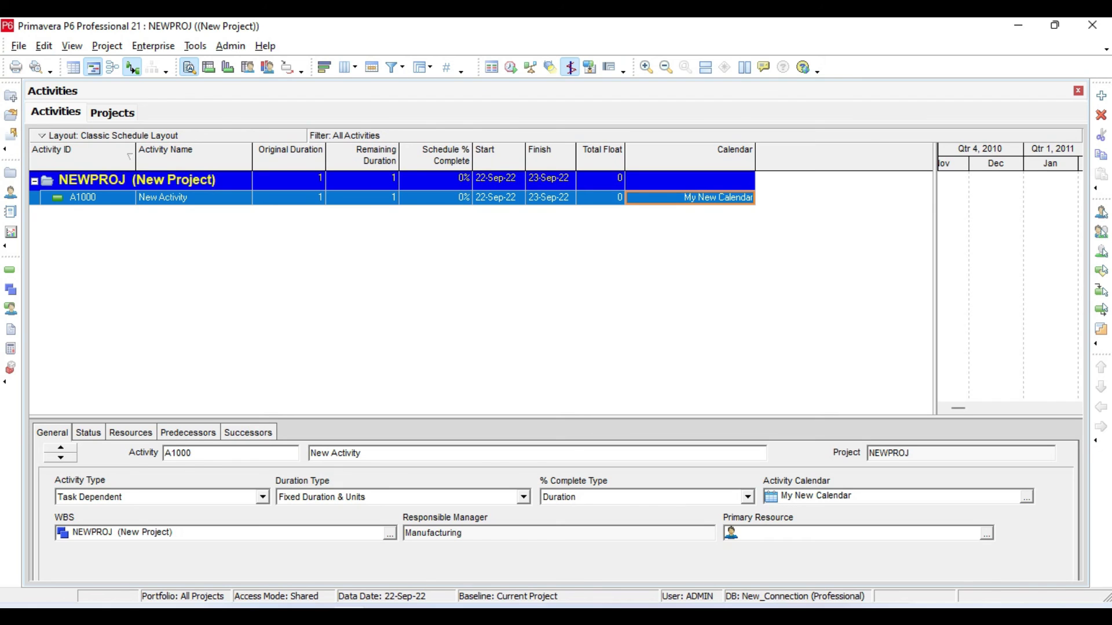
double_click(690, 198)
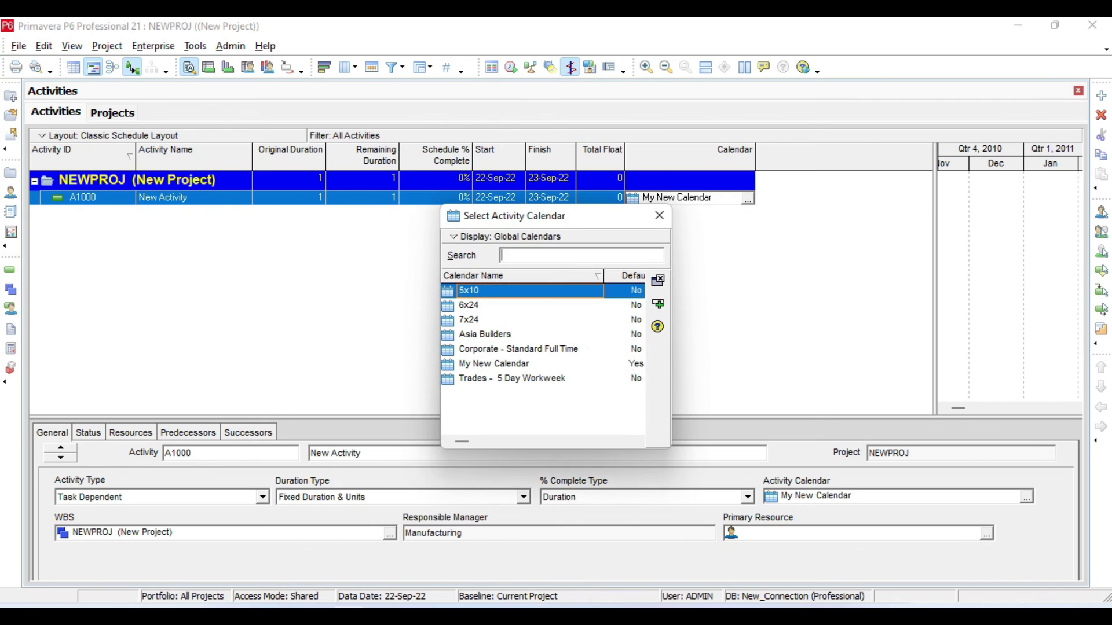
left_click(519, 349)
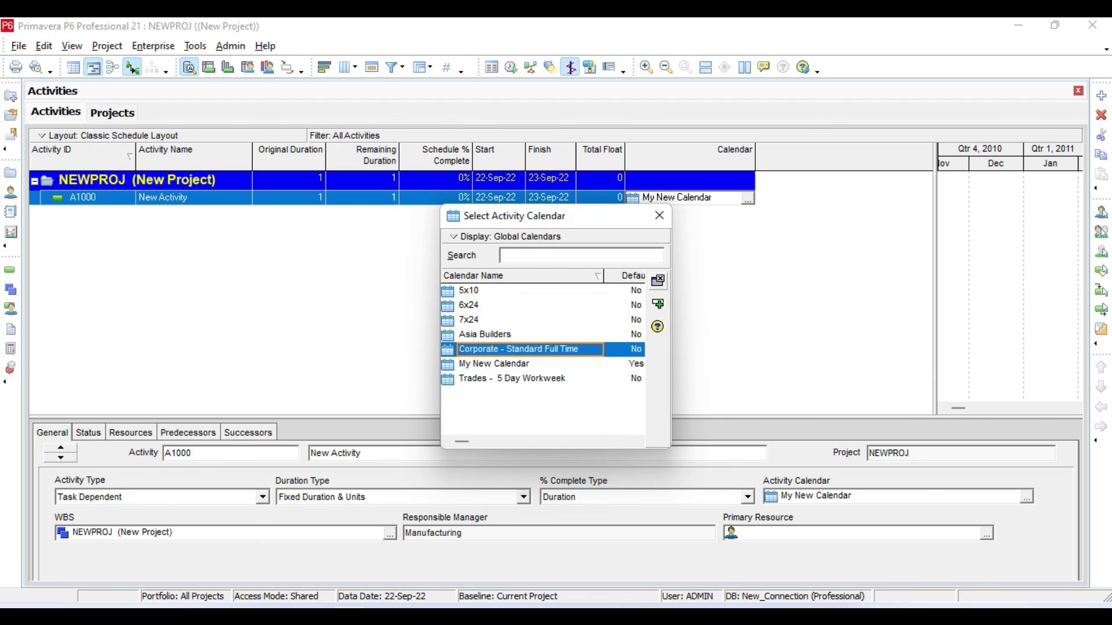
left_click(658, 304)
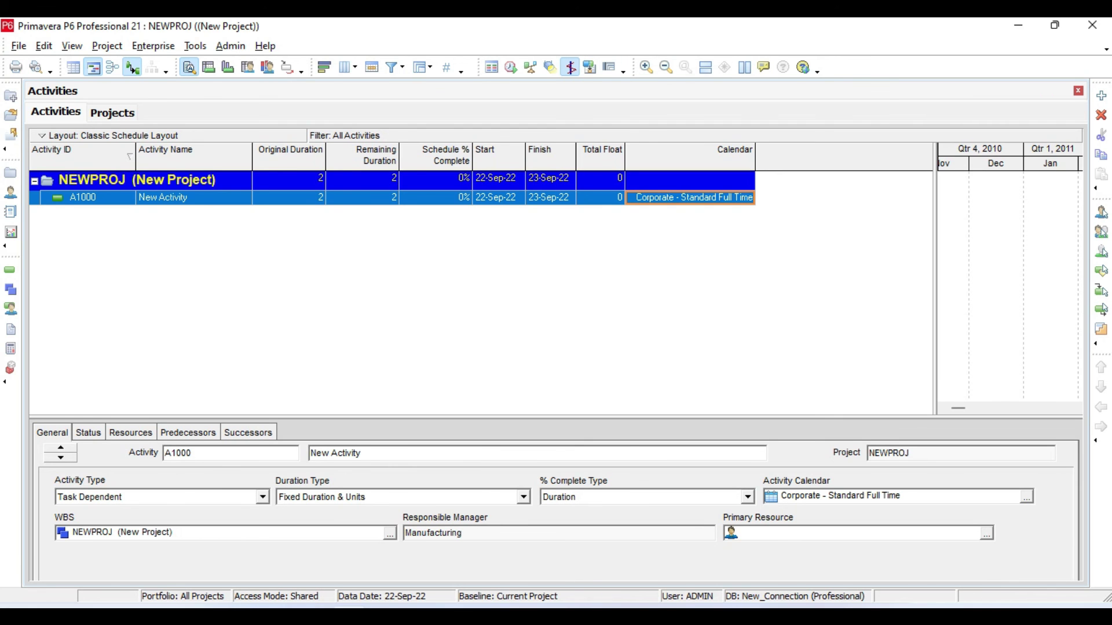
- Switch to the PowerPoint presentation and show slide 16 about changing an activity's calendar
key("alt+Tab")
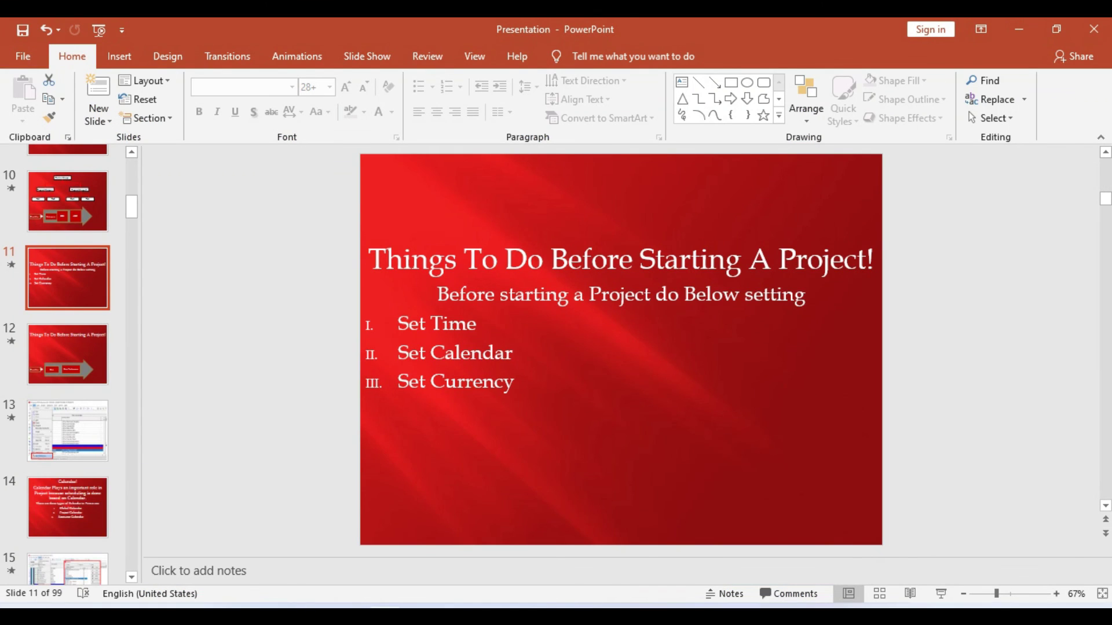
scroll(68, 365, "down", 4)
scroll(67, 455, "down", 2)
left_click(68, 455)
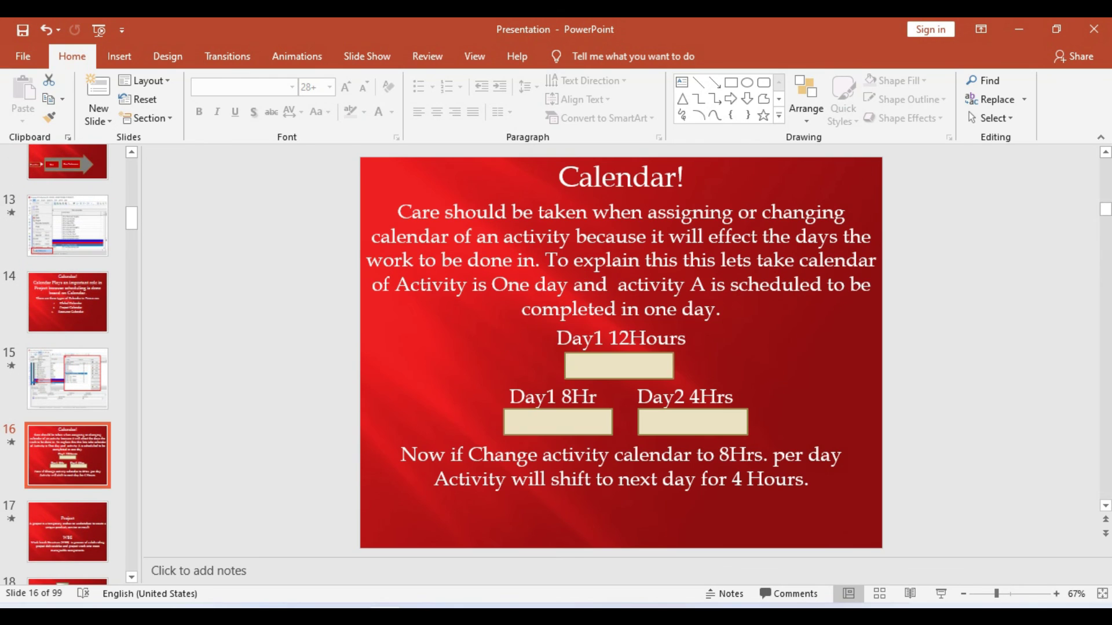